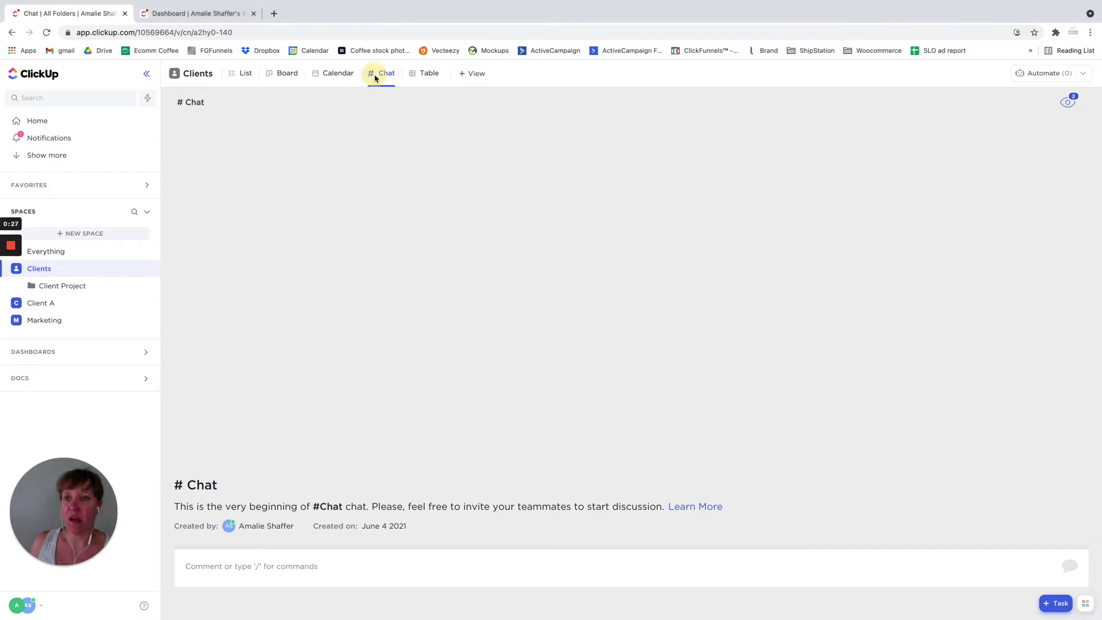
# Bring up the options menu for the Clients space's Chat view.
pyautogui.click(394, 73)
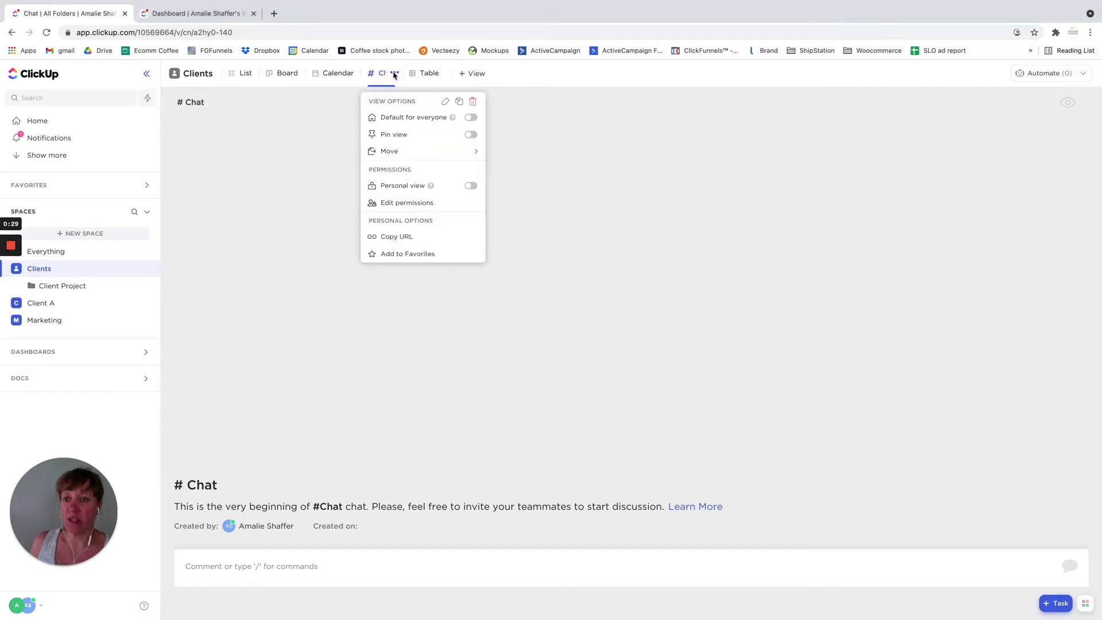
# Rename the Chat view to 'Internal Chat'.
pyautogui.click(444, 102)
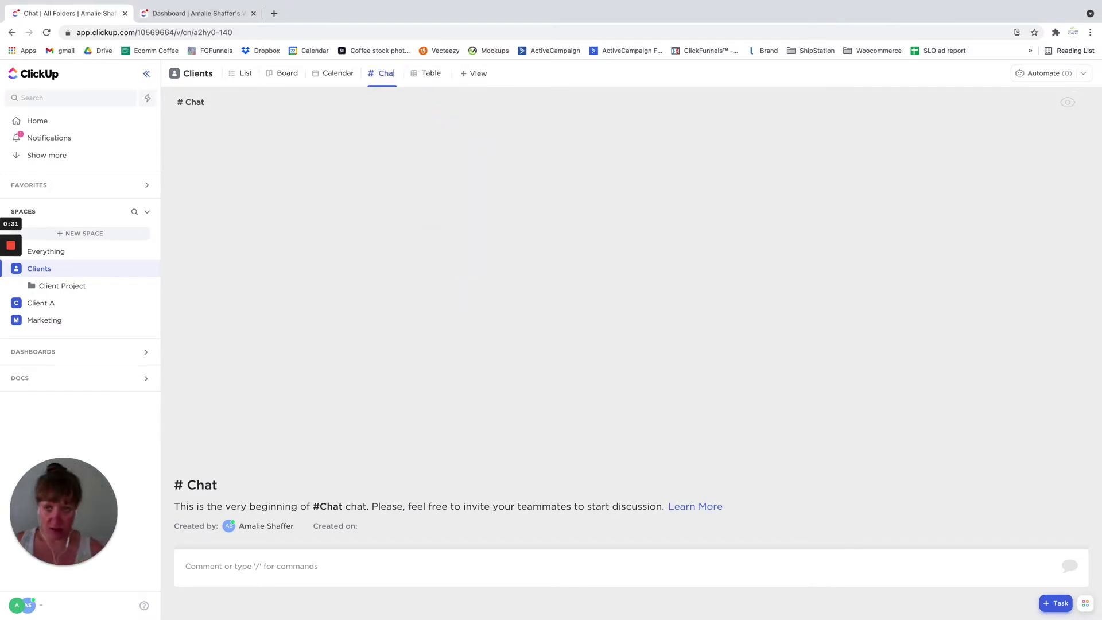
pyautogui.write('Internal Chat')
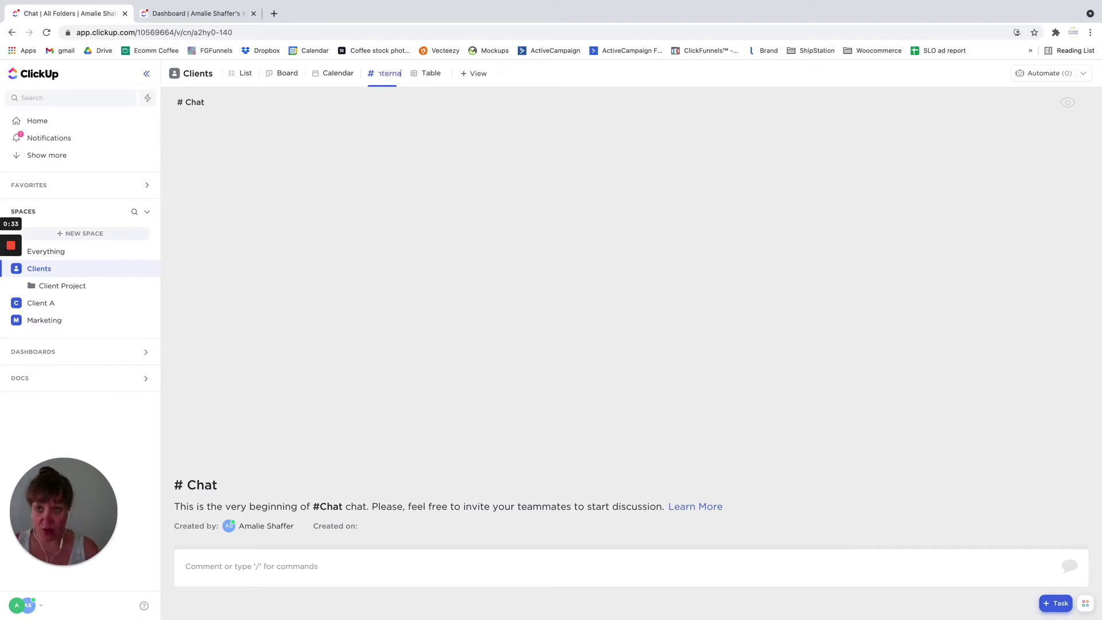
pyautogui.press('Return')
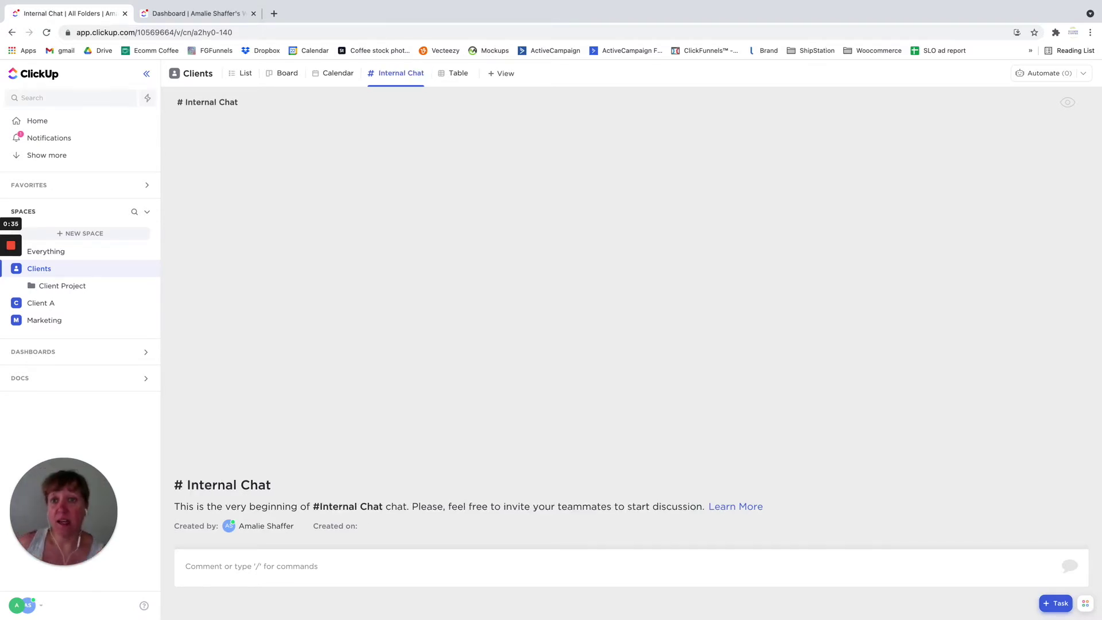
# Add a second Chat view to the Clients space.
pyautogui.click(501, 74)
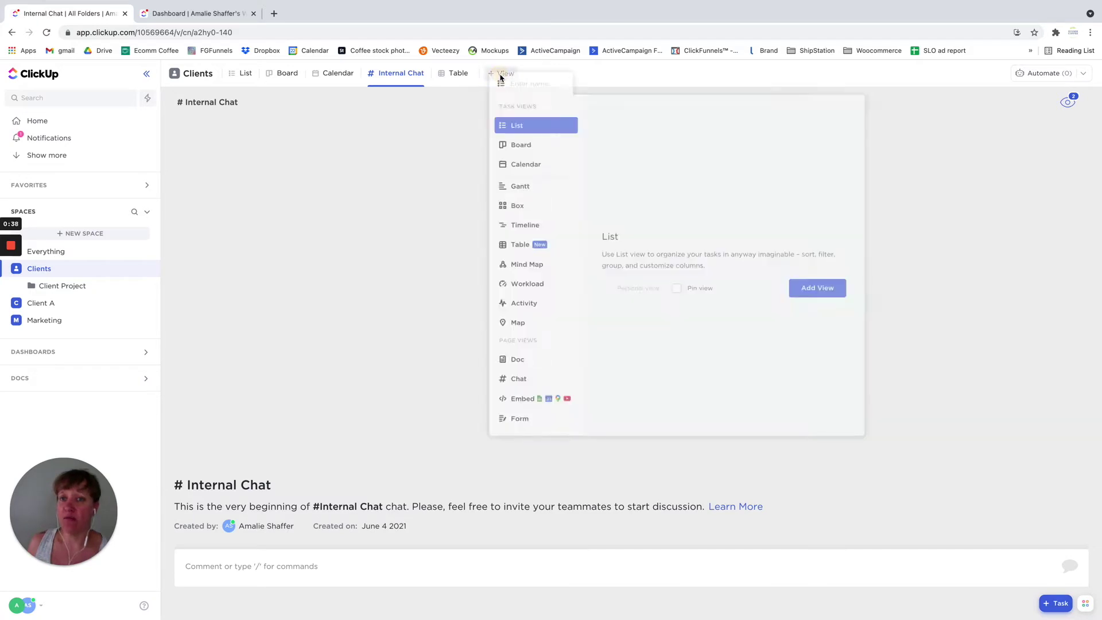
pyautogui.click(506, 385)
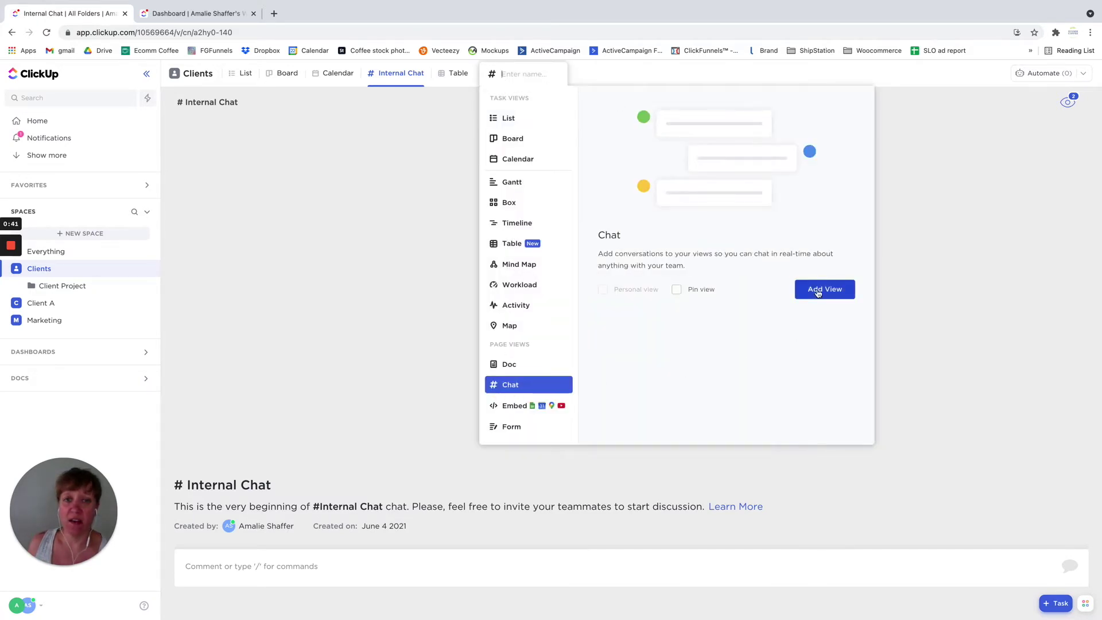
pyautogui.click(822, 290)
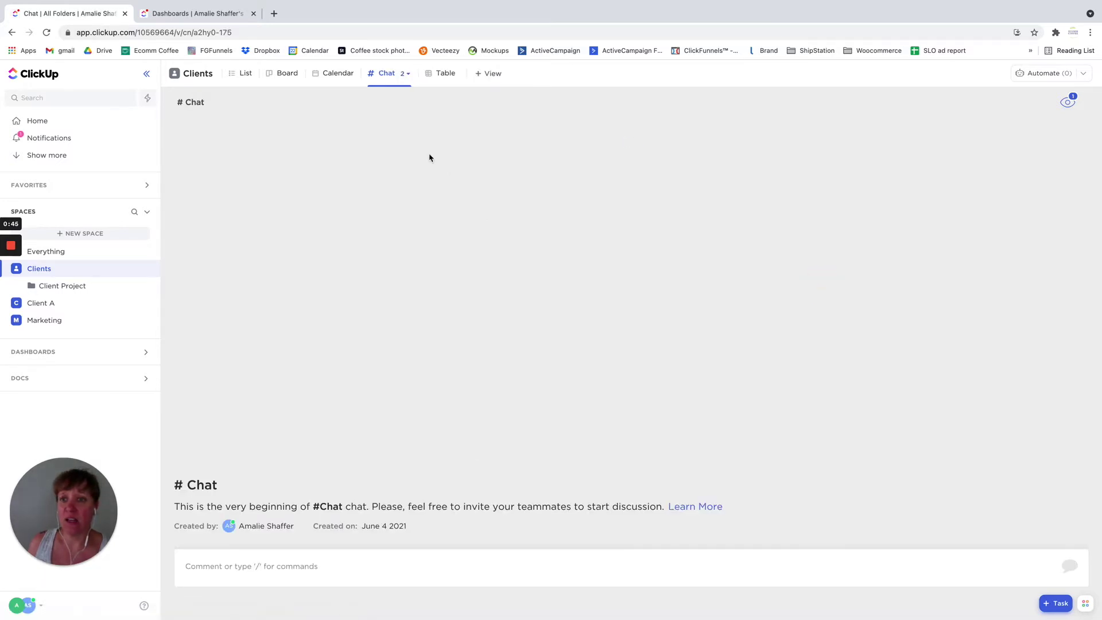
pyautogui.click(410, 77)
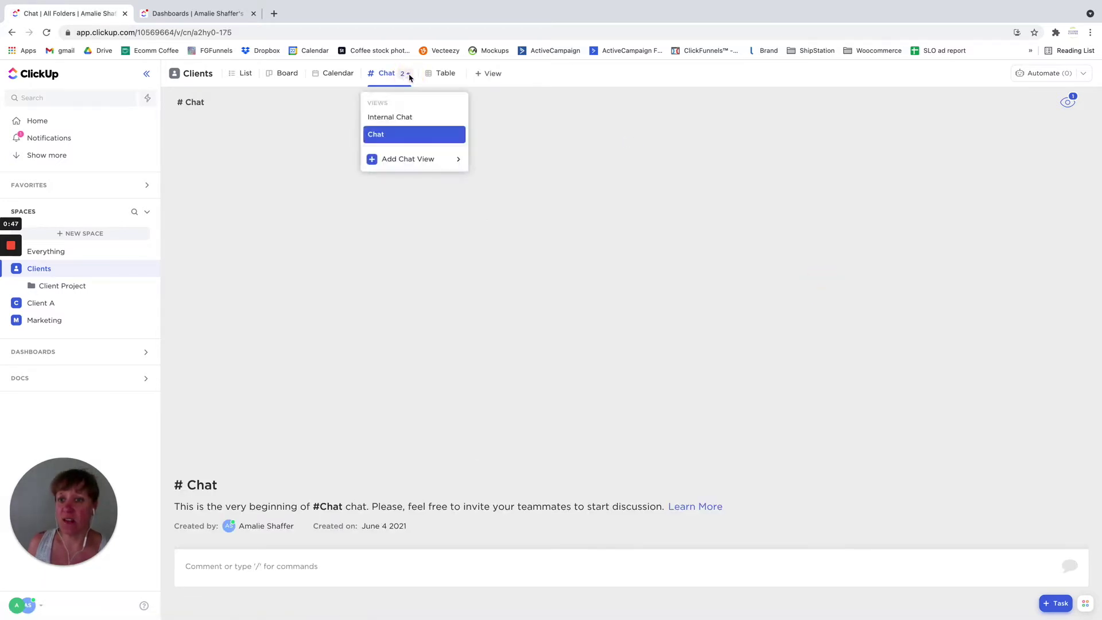
# Rename the second chat view to 'Client Chat'.
pyautogui.moveTo(378, 141)
pyautogui.click(454, 136)
pyautogui.click(450, 159)
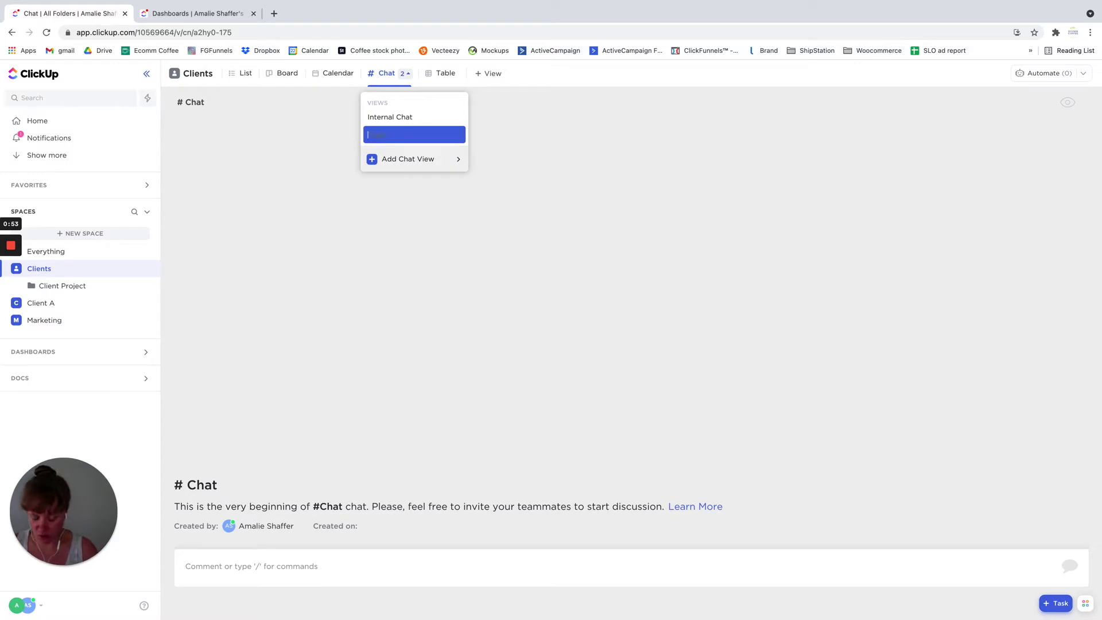
pyautogui.write('Client Chat')
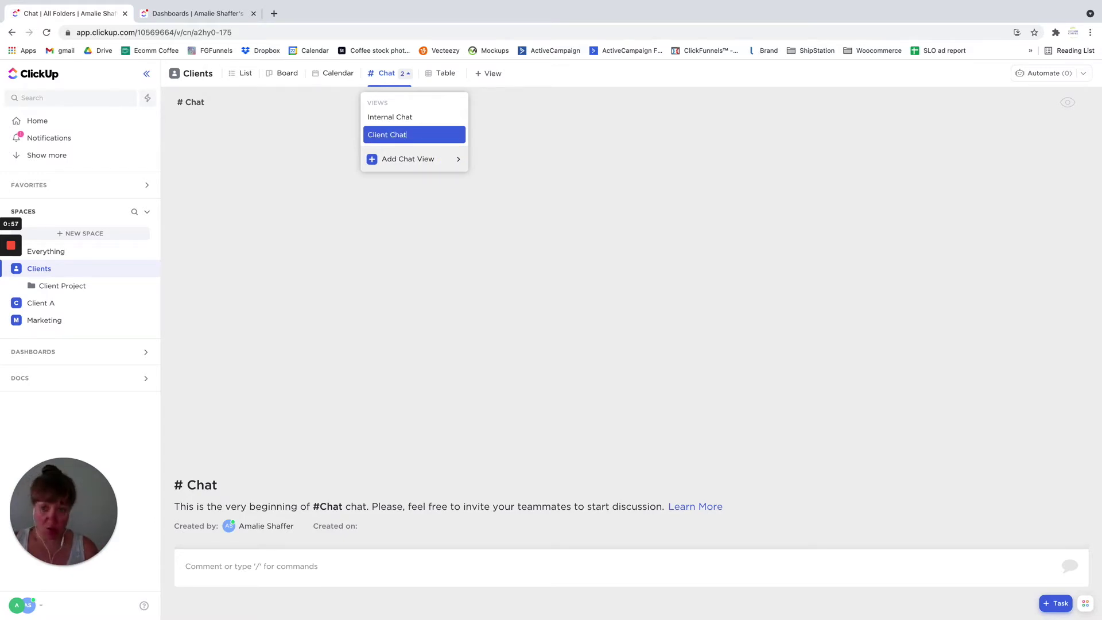
pyautogui.press('Return')
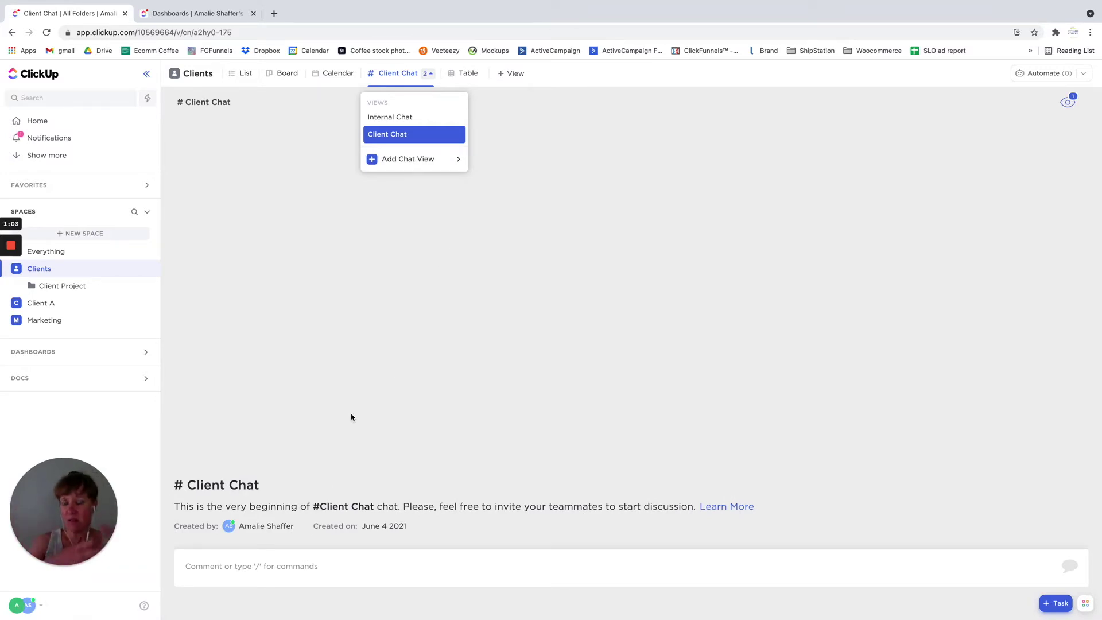
# Go to the Client Project folder.
pyautogui.click(358, 273)
pyautogui.click(272, 557)
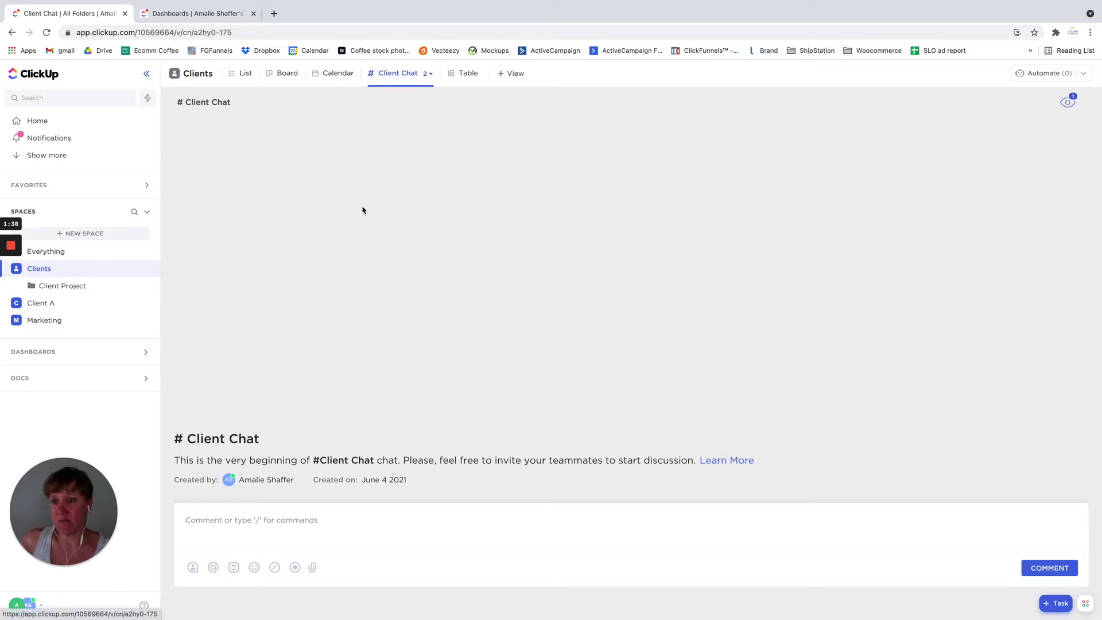
pyautogui.click(59, 289)
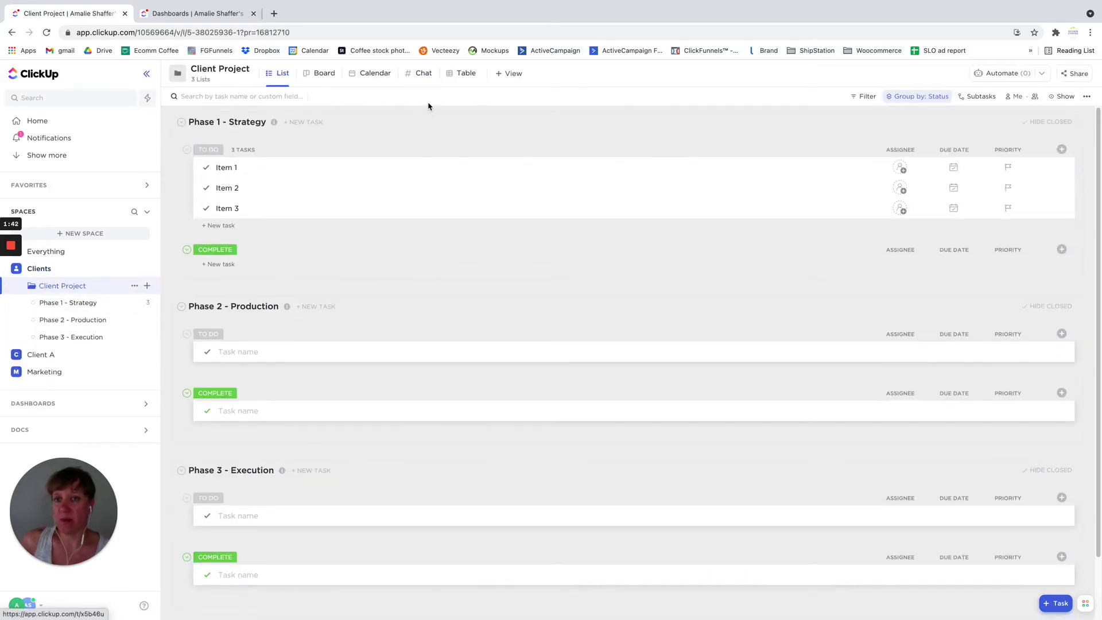
# Switch to the Client Project folder's chat view and rename it 'Internal'.
pyautogui.click(418, 80)
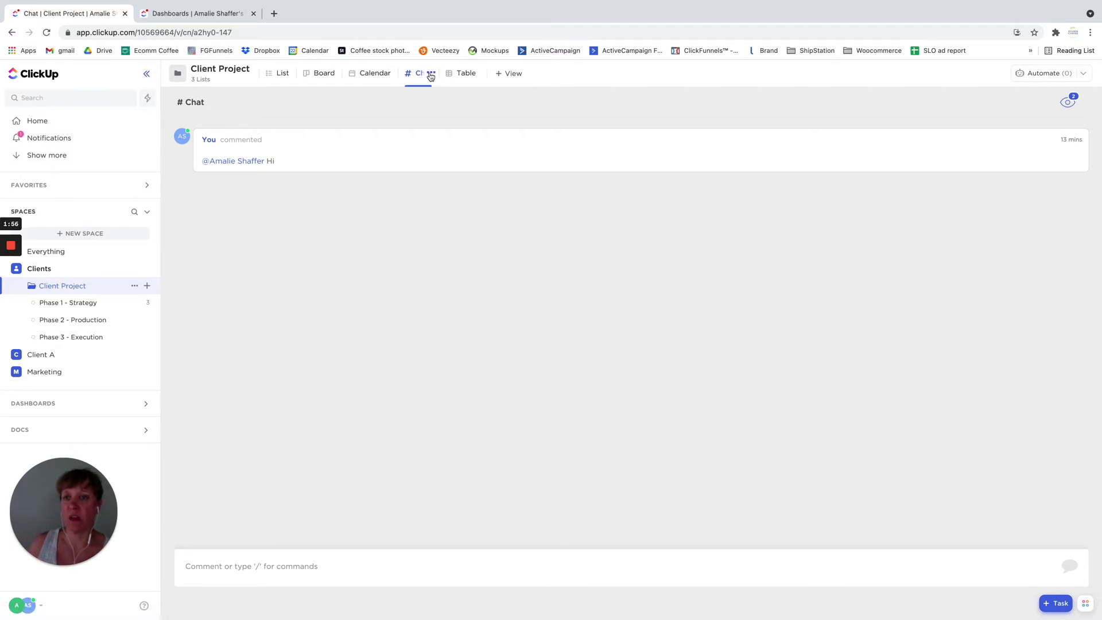
pyautogui.click(430, 77)
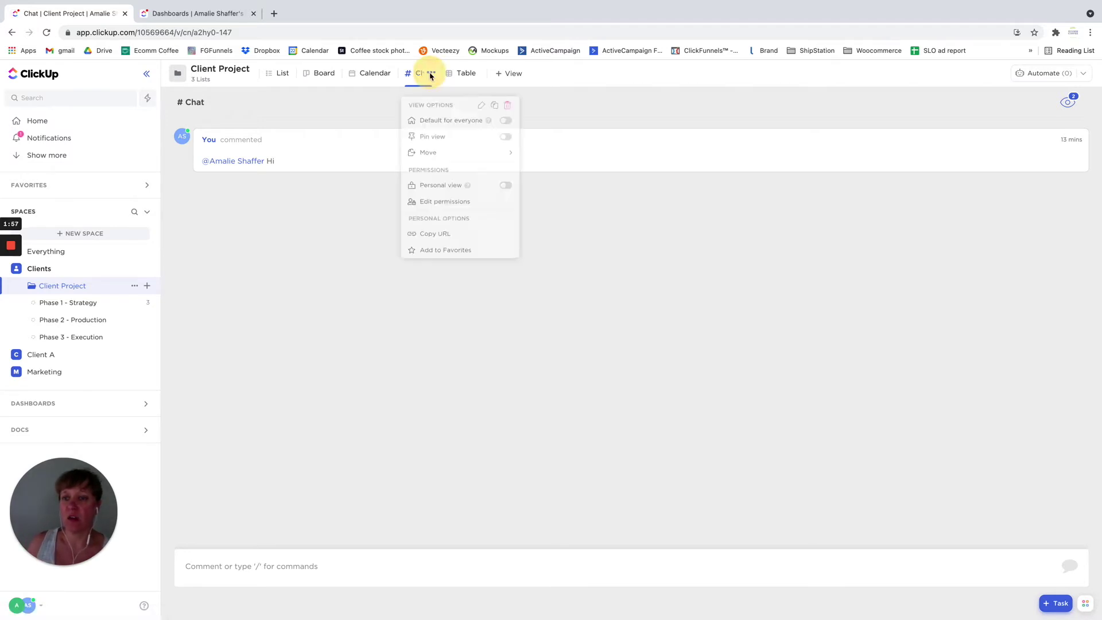
pyautogui.click(484, 105)
pyautogui.press('BackSpace')
pyautogui.press('BackSpace')
pyautogui.press('BackSpace')
pyautogui.press('BackSpace')
pyautogui.write('Topic')
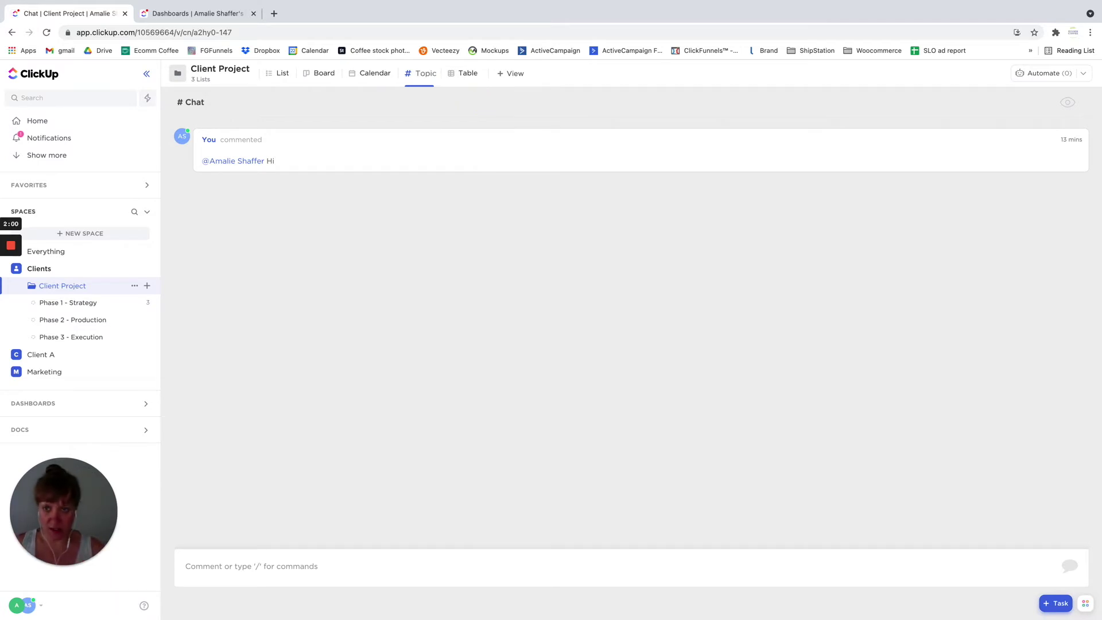
pyautogui.hotkey('ctrl', 'a')
pyautogui.write('Ine')
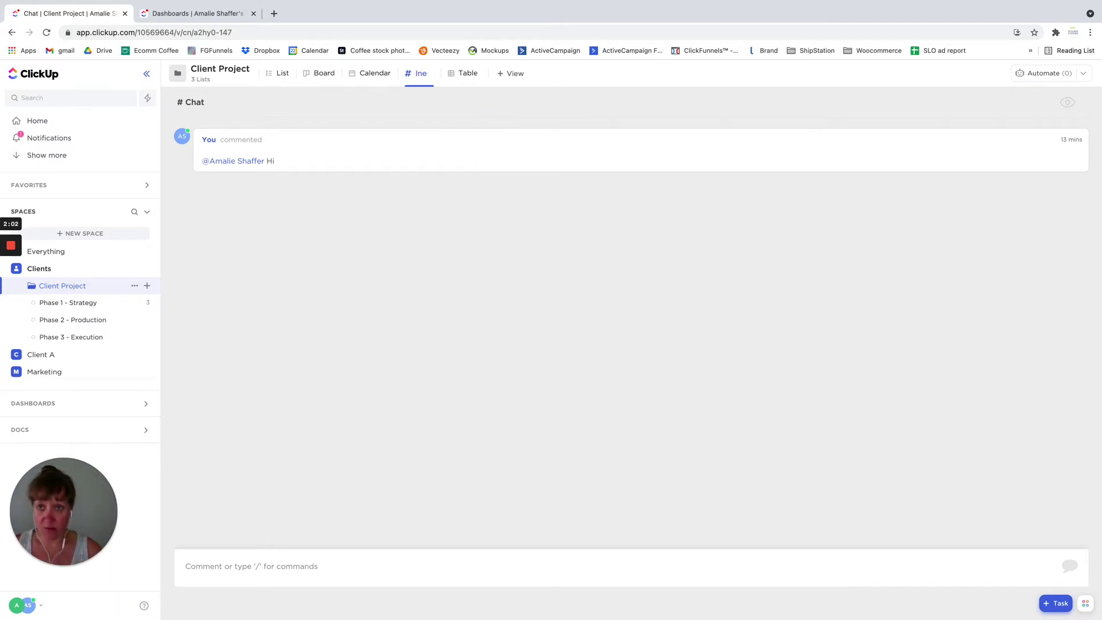
pyautogui.write('ernal')
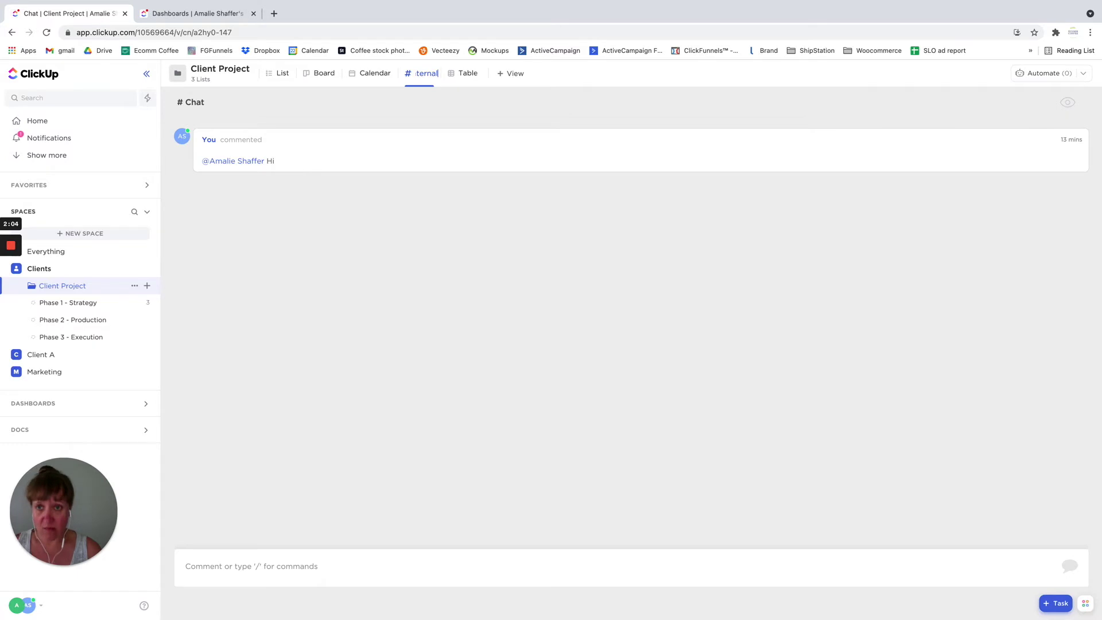
pyautogui.press('Return')
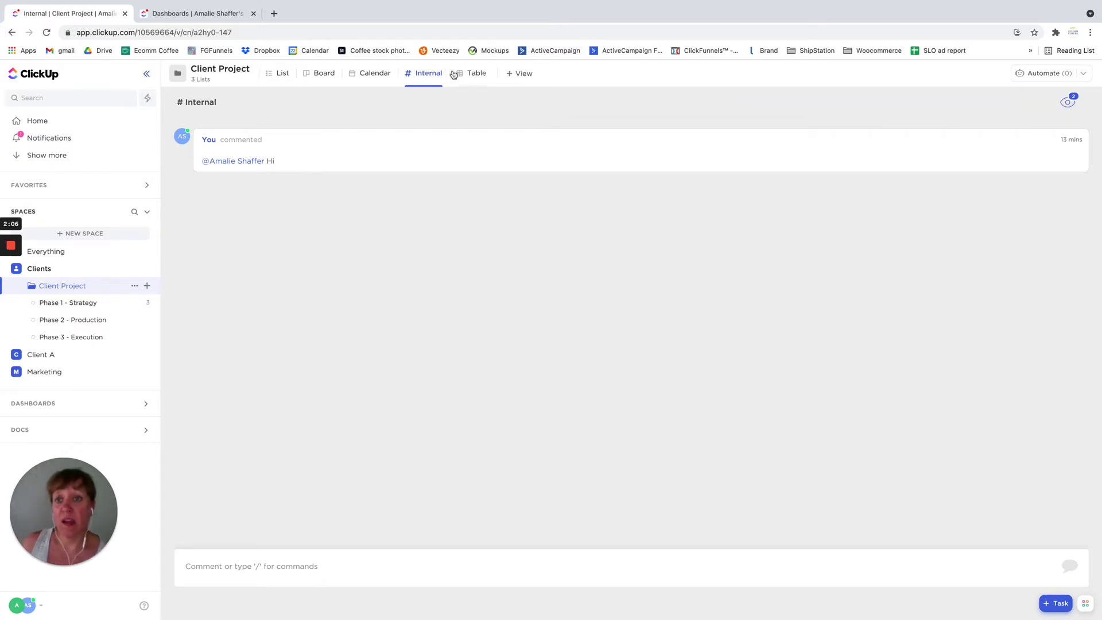
# Add a new Chat view to the Client Project folder.
pyautogui.click(442, 73)
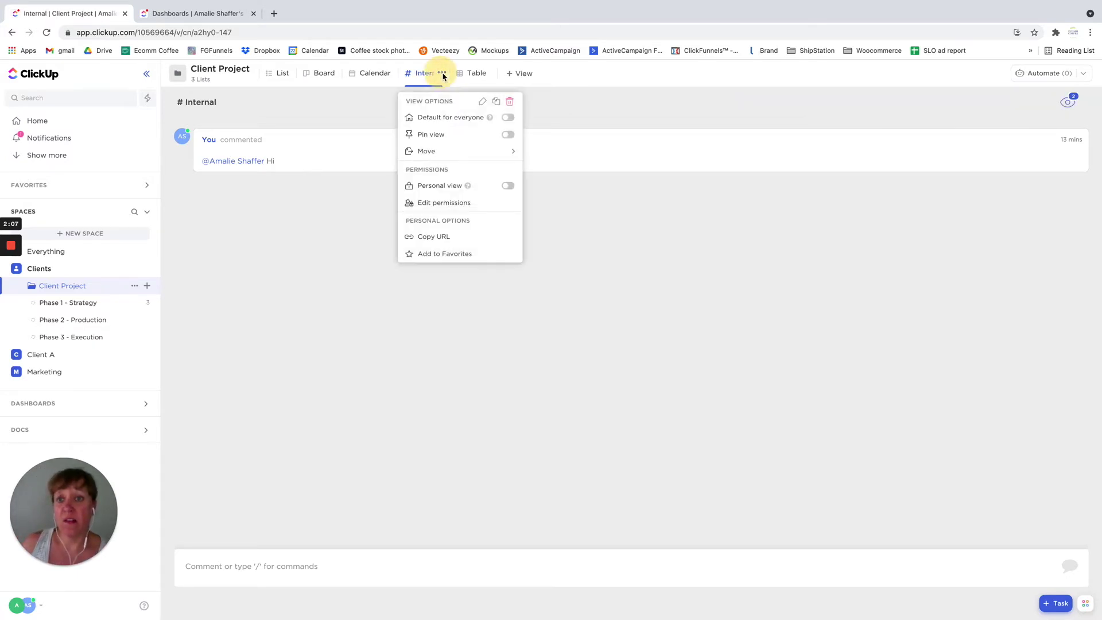
pyautogui.click(554, 105)
pyautogui.click(521, 74)
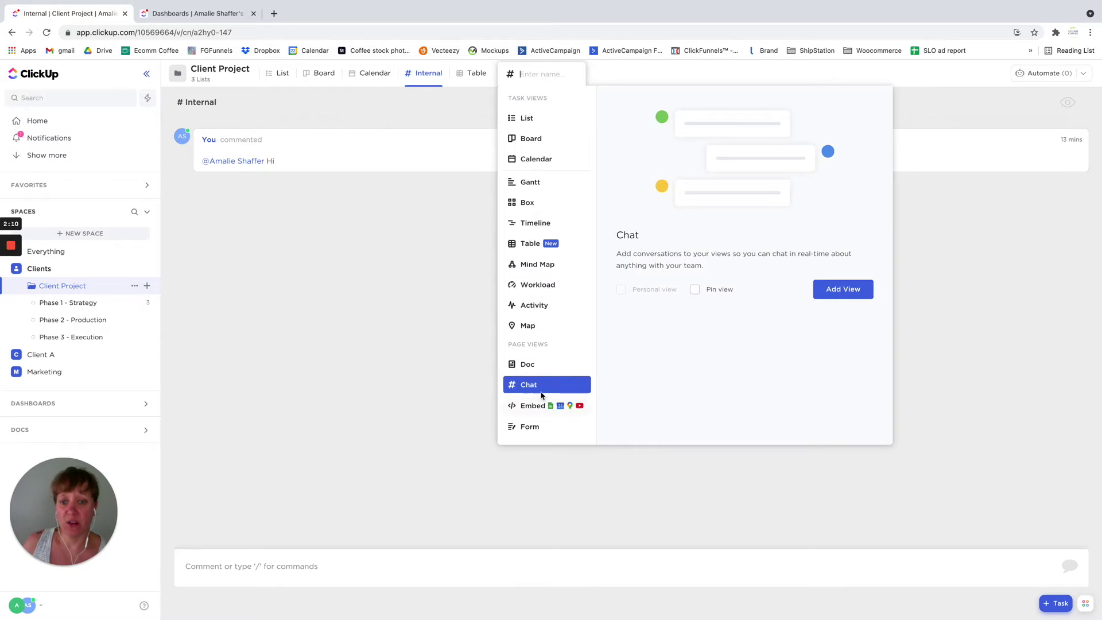
pyautogui.click(826, 291)
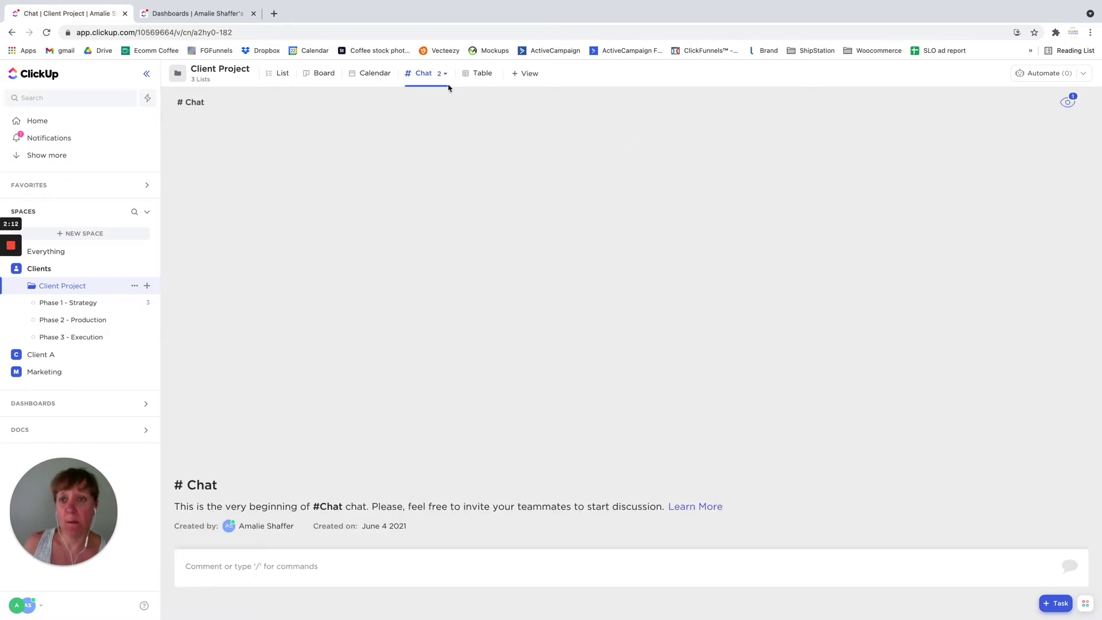
# Rename the new view 'Client Chat', then switch back to the Internal view.
pyautogui.click(443, 74)
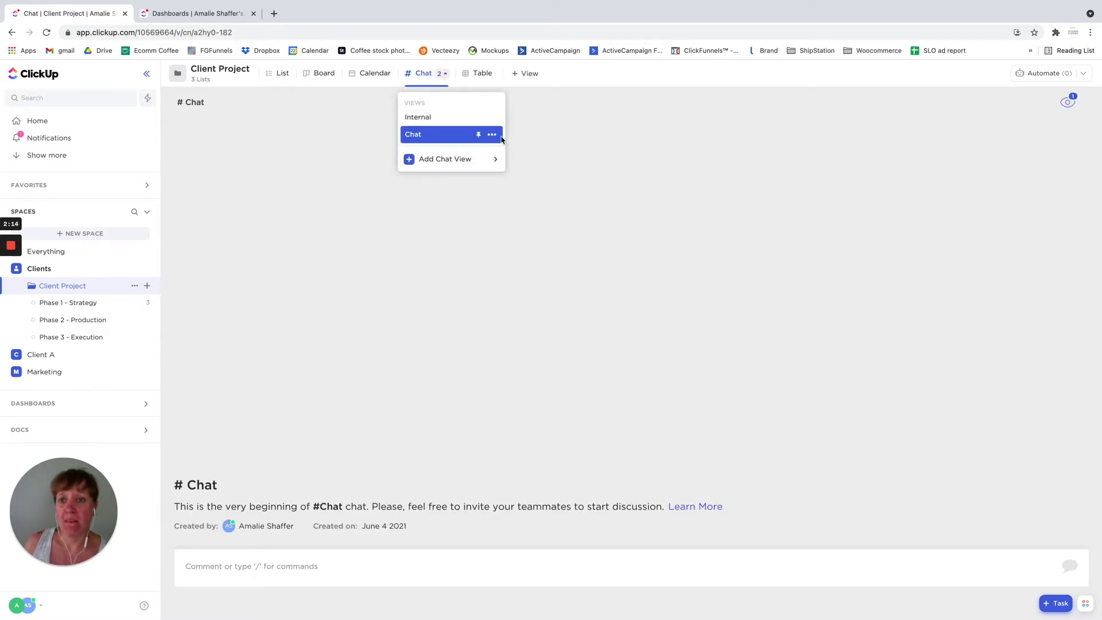
pyautogui.click(497, 134)
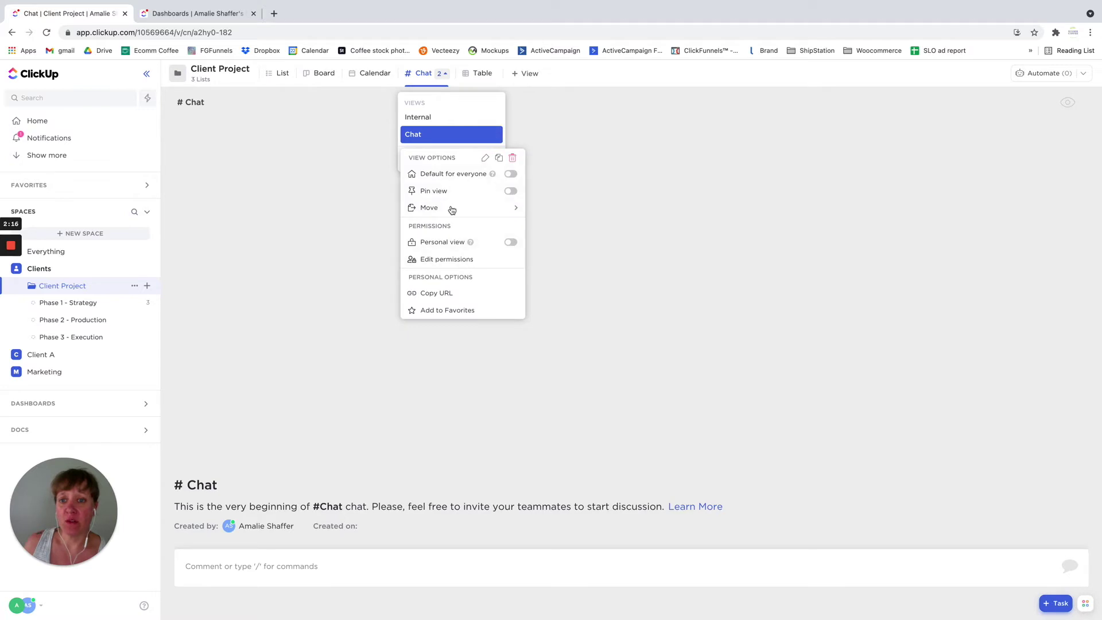
pyautogui.click(482, 159)
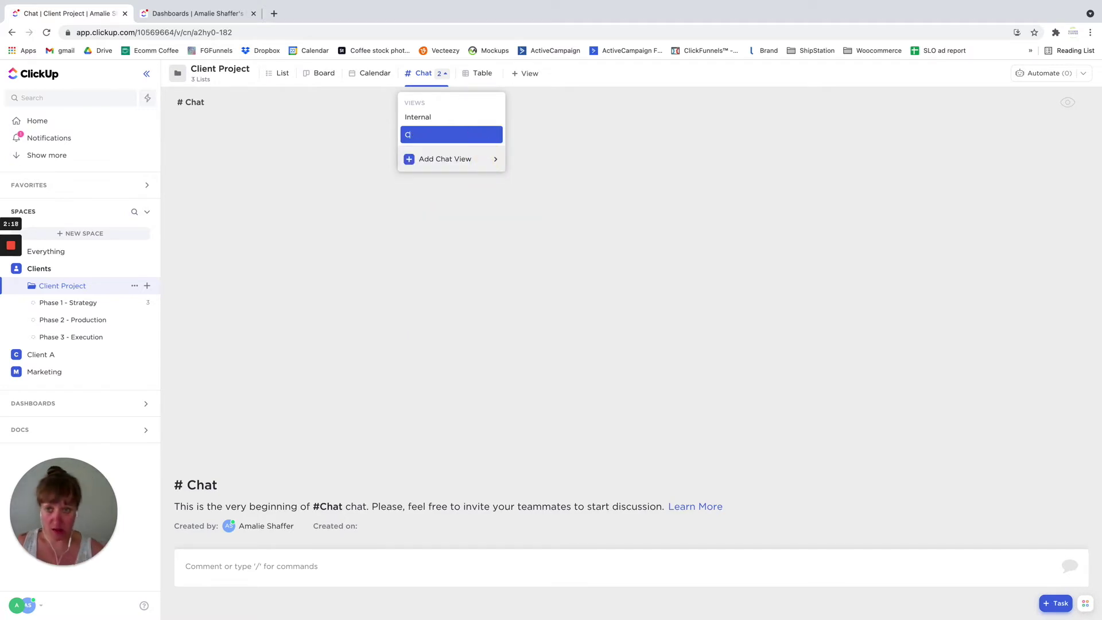
pyautogui.write('Client Chat')
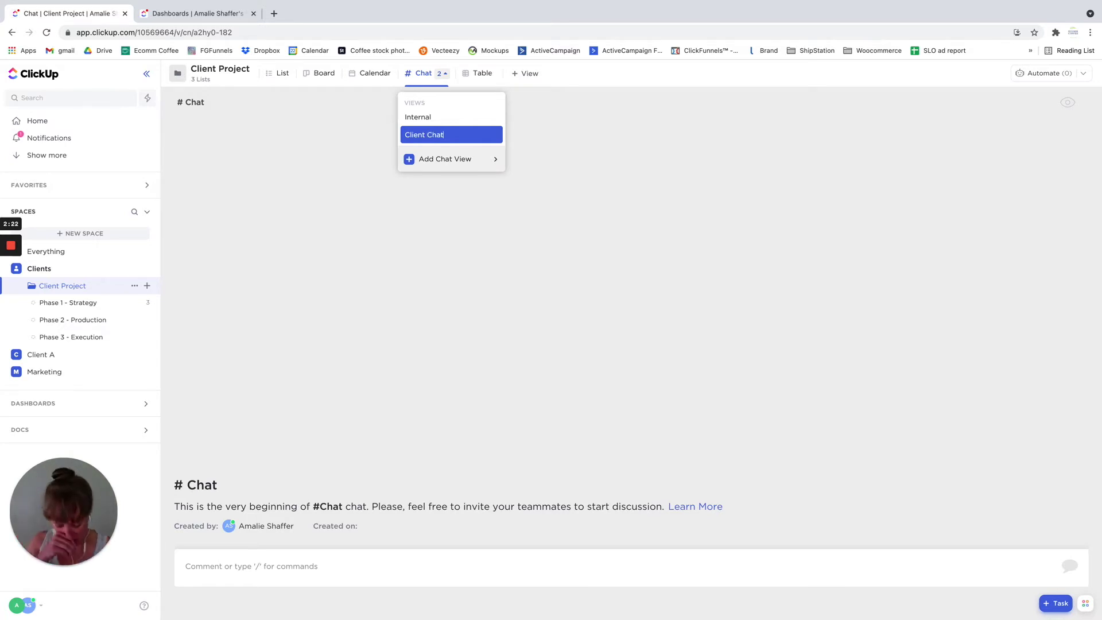
pyautogui.press('Return')
pyautogui.click(522, 229)
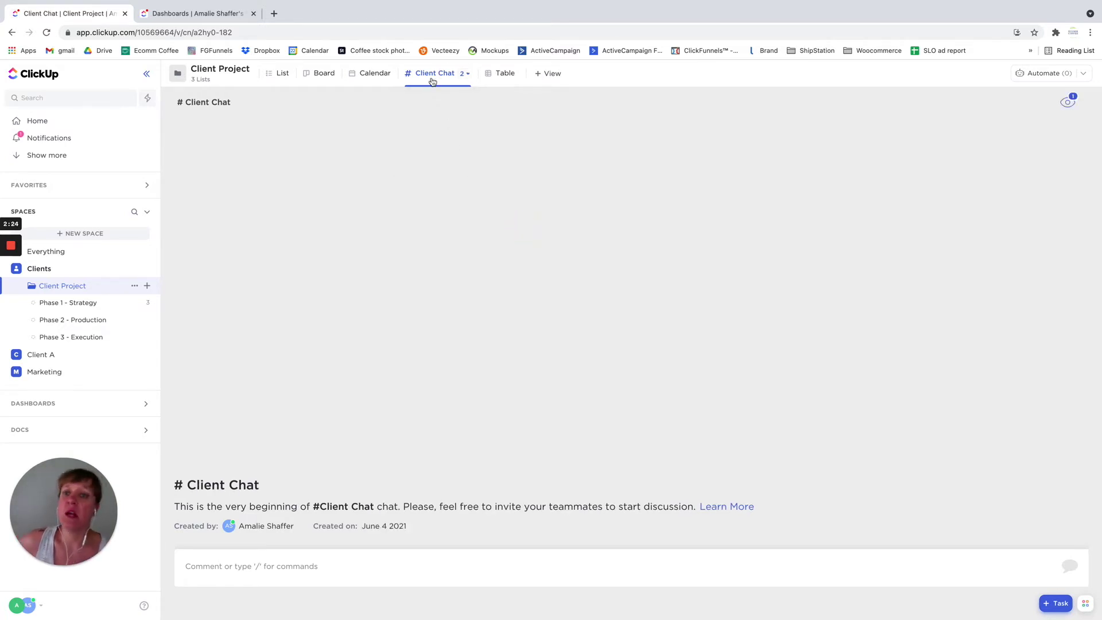
pyautogui.click(433, 79)
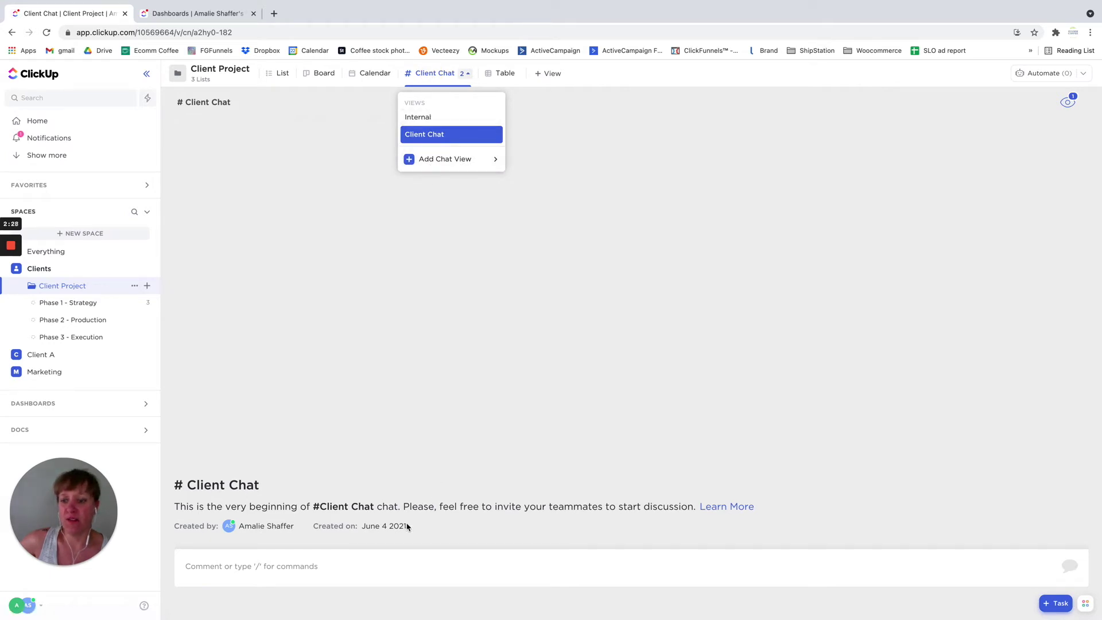
pyautogui.click(423, 116)
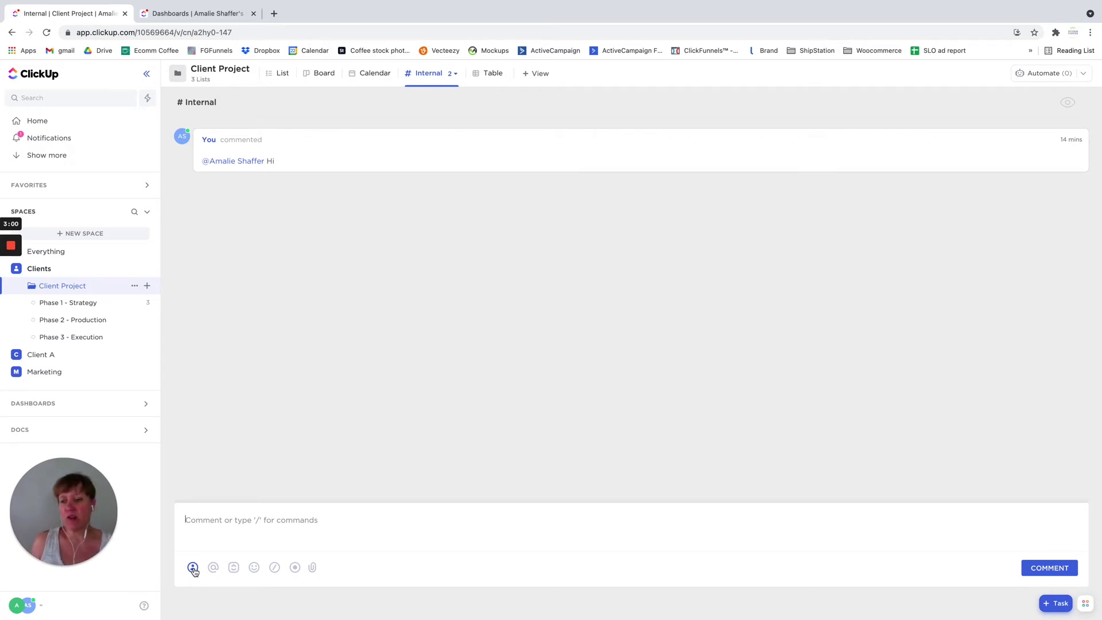
# Start a new comment in the Internal chat's comment box.
pyautogui.click(233, 569)
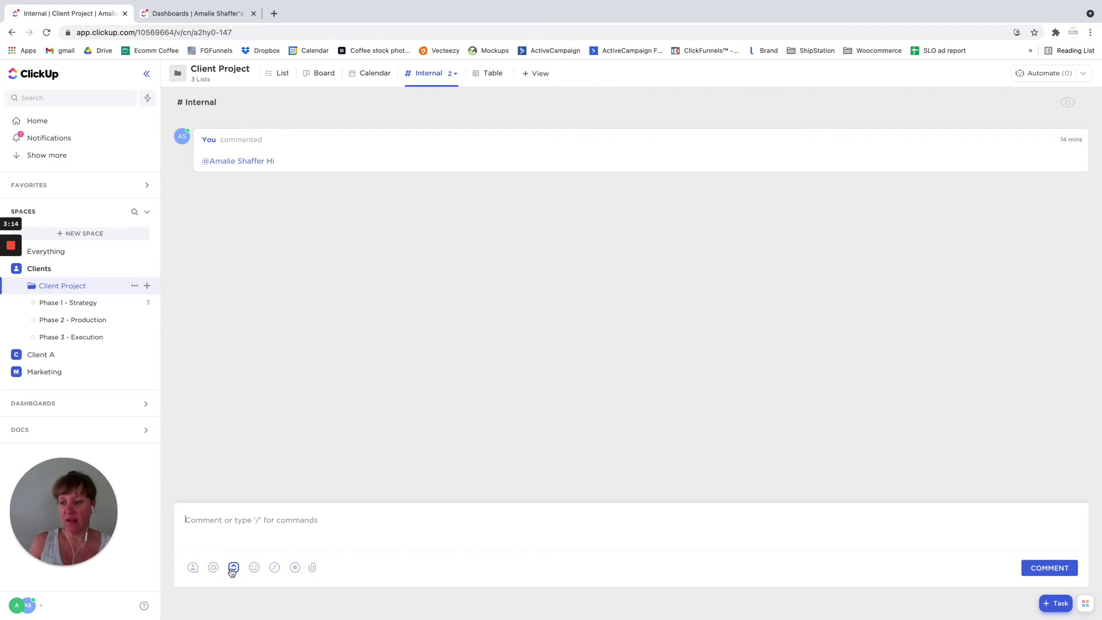
# Post a comment in the Internal chat that mentions the Item 1 task.
pyautogui.click(232, 568)
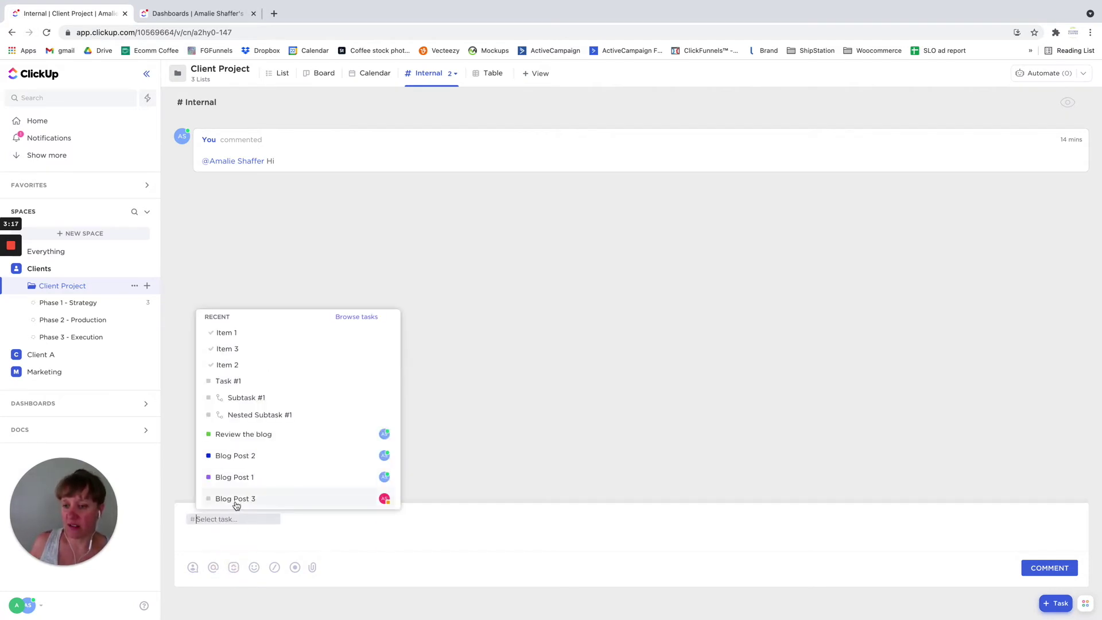
pyautogui.click(226, 333)
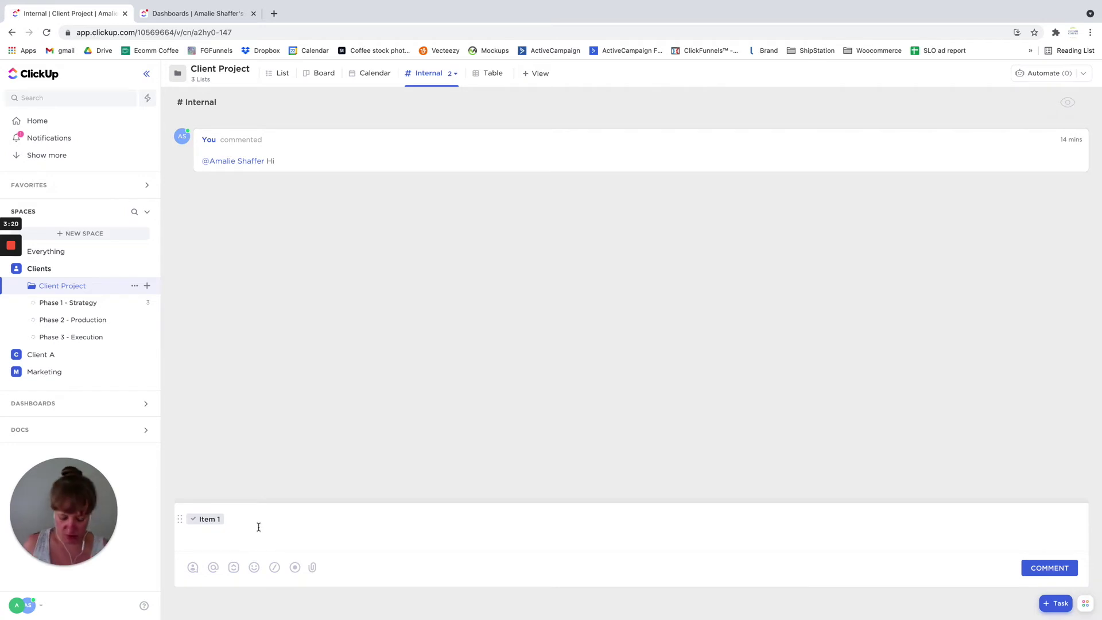
pyautogui.press('Return')
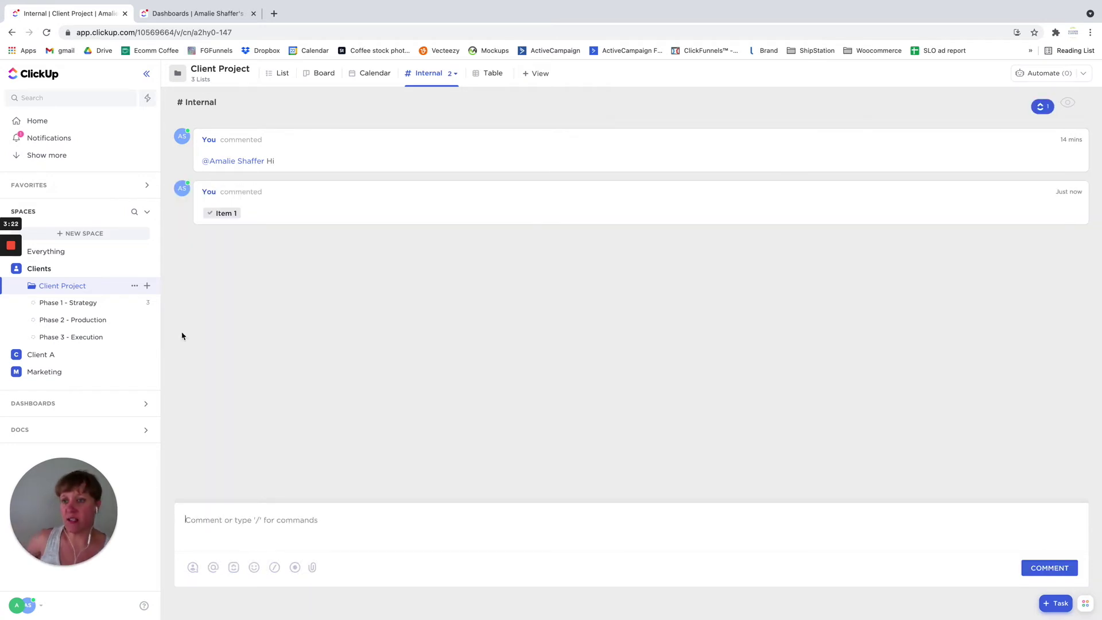
# Preview the linked Item 1 task, then return to the Internal chat.
pyautogui.click(226, 214)
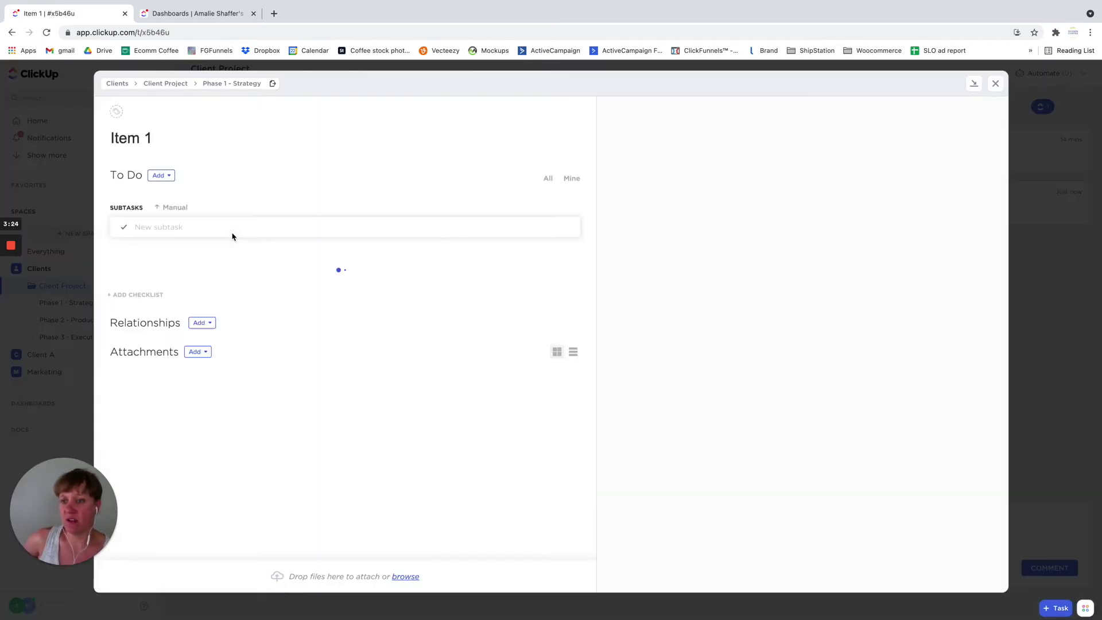
pyautogui.click(996, 89)
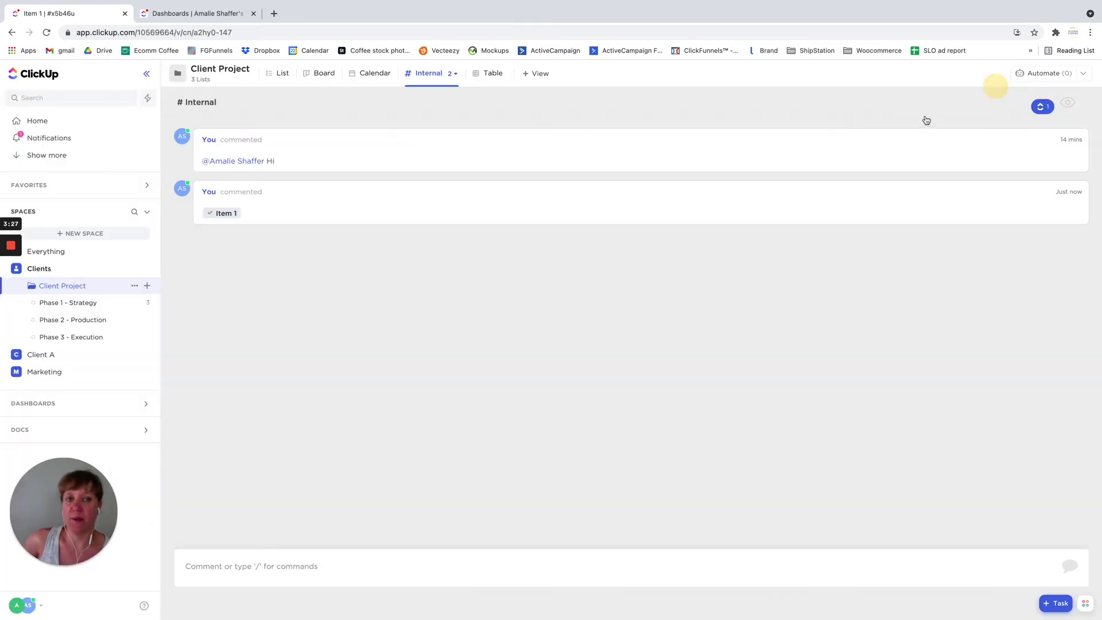
pyautogui.click(371, 524)
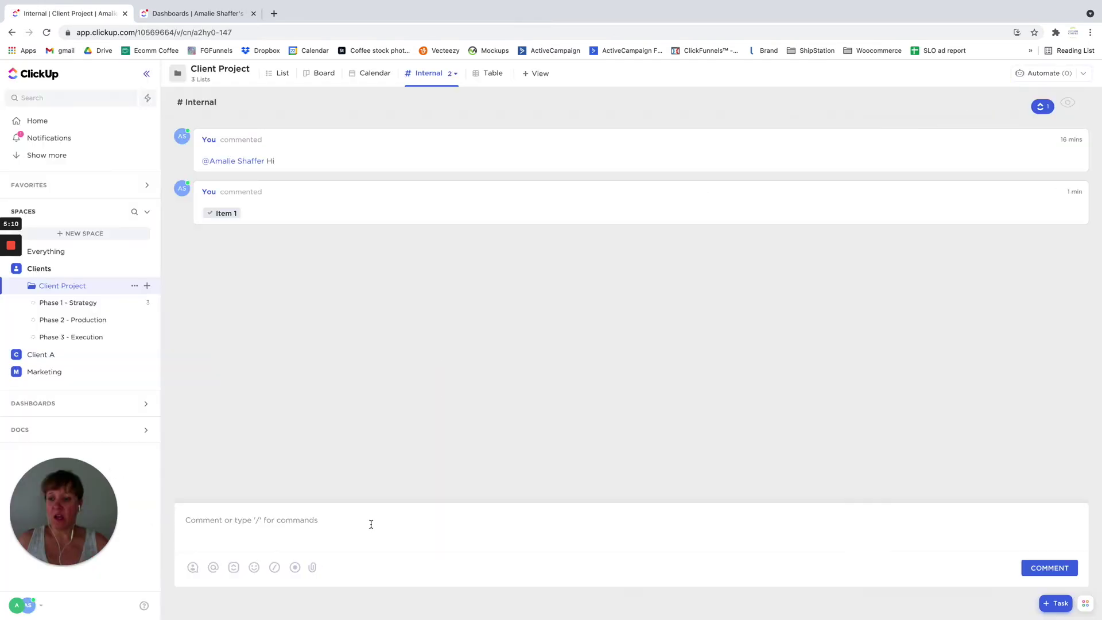
pyautogui.click(295, 568)
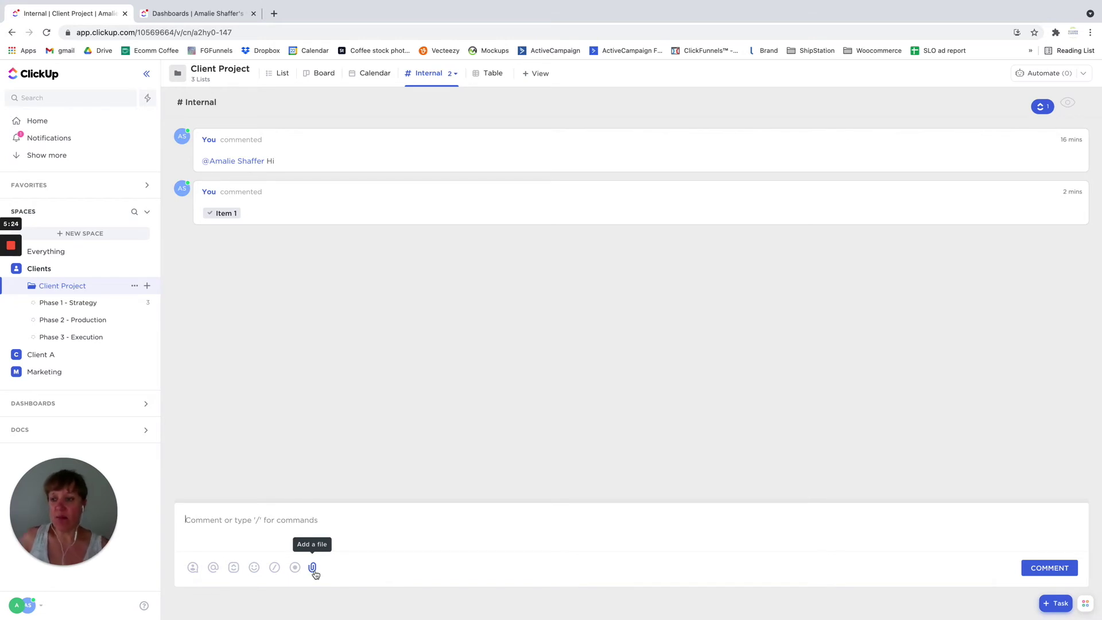
pyautogui.click(453, 76)
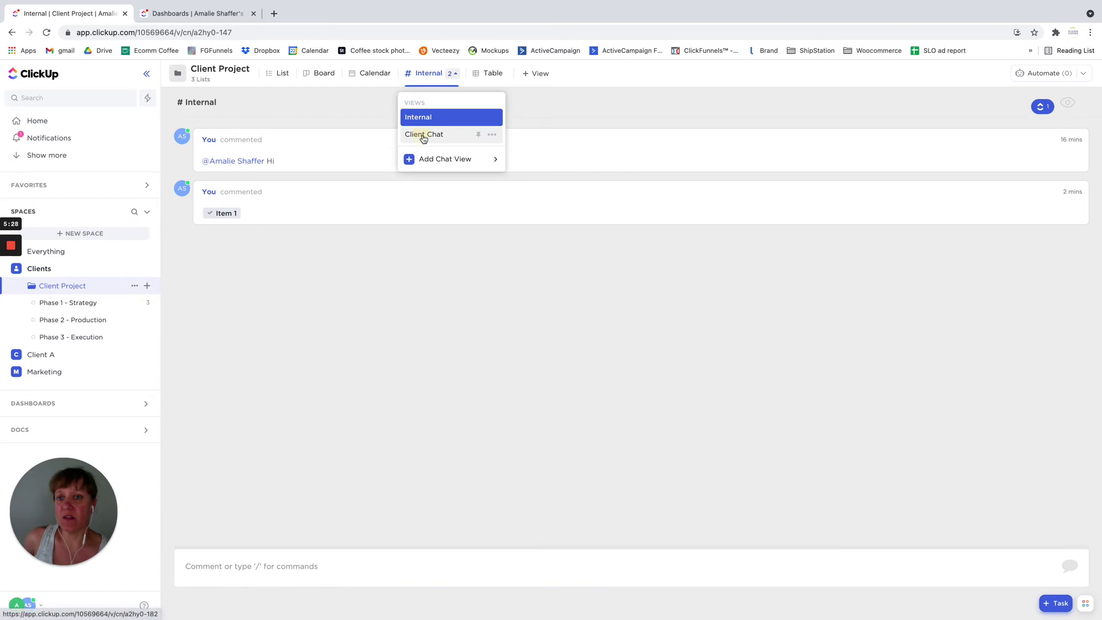
# Switch to the Client Chat view and check its list of watchers.
pyautogui.click(423, 135)
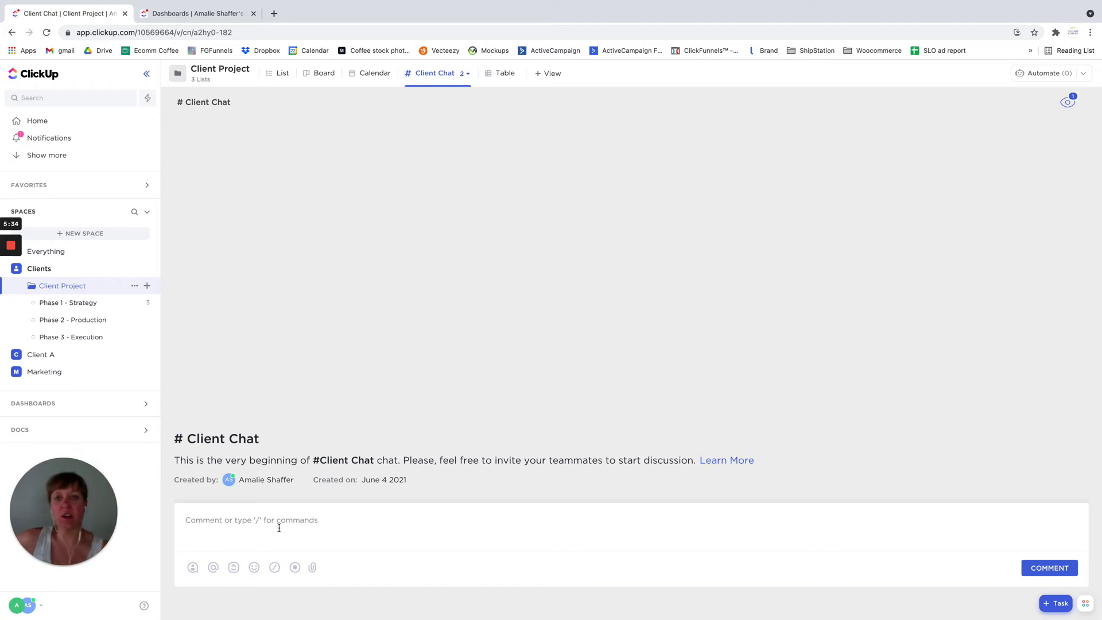
pyautogui.click(1069, 105)
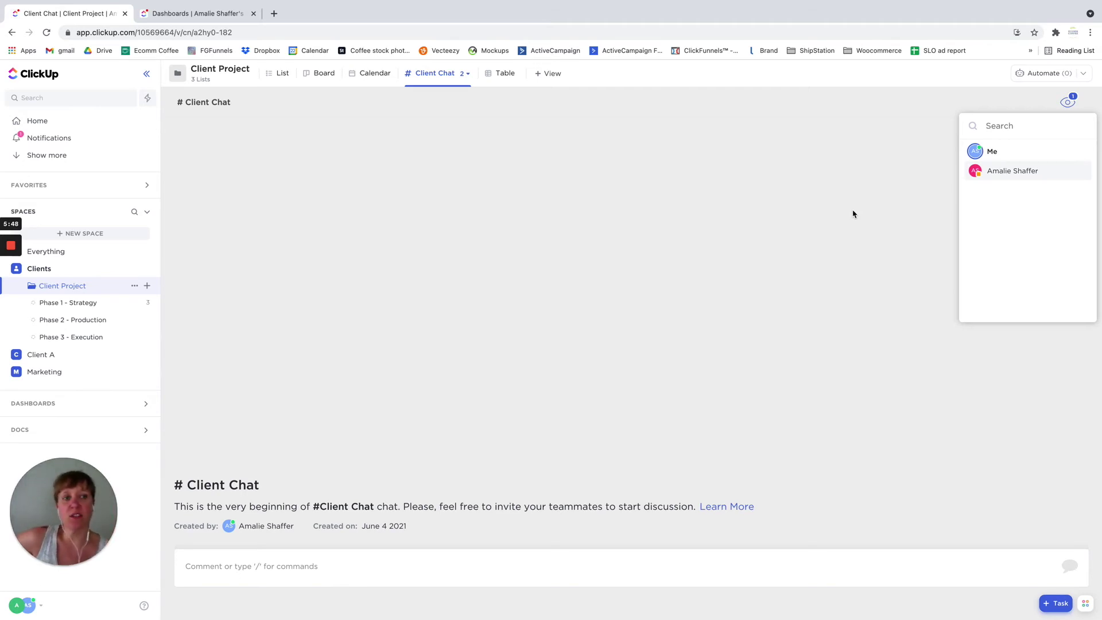
pyautogui.click(807, 206)
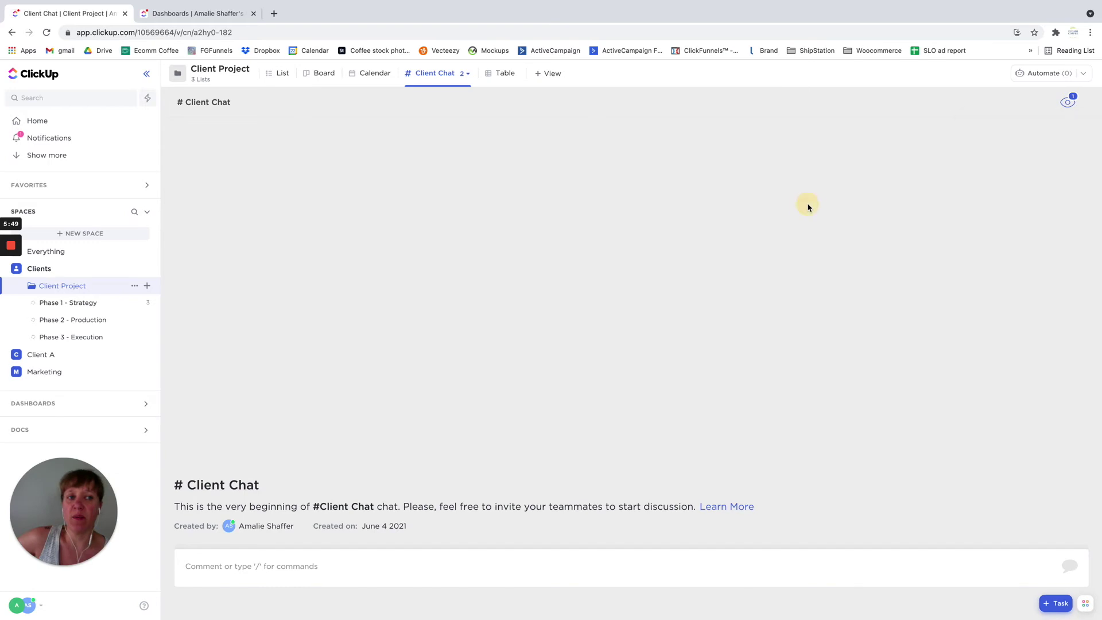
# Open the Phase 1 - Strategy list from the sidebar.
pyautogui.click(466, 74)
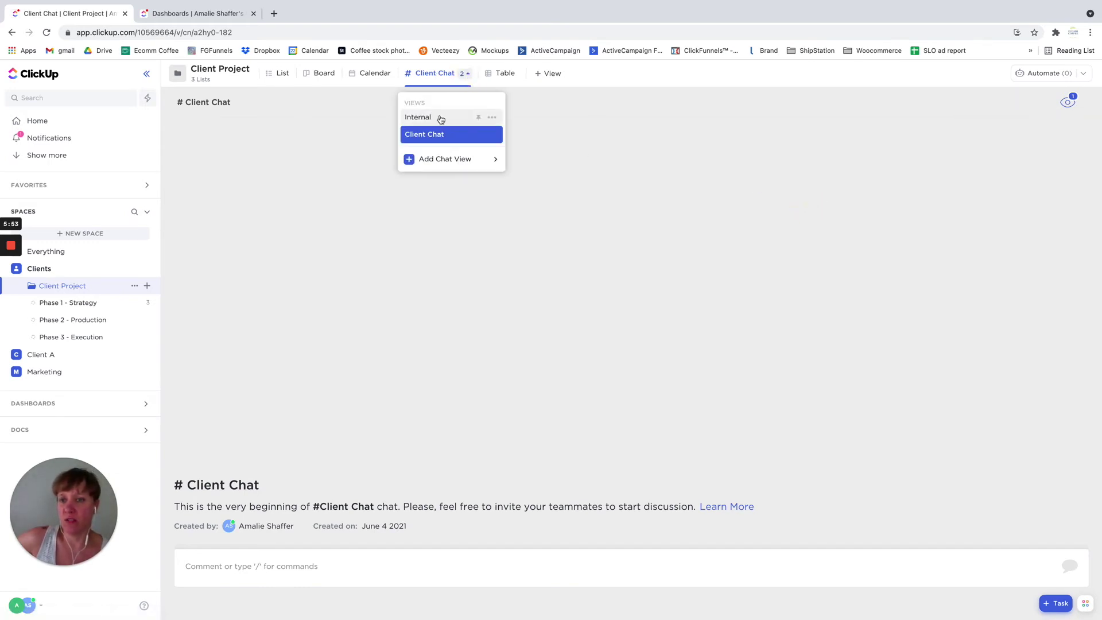
pyautogui.click(84, 309)
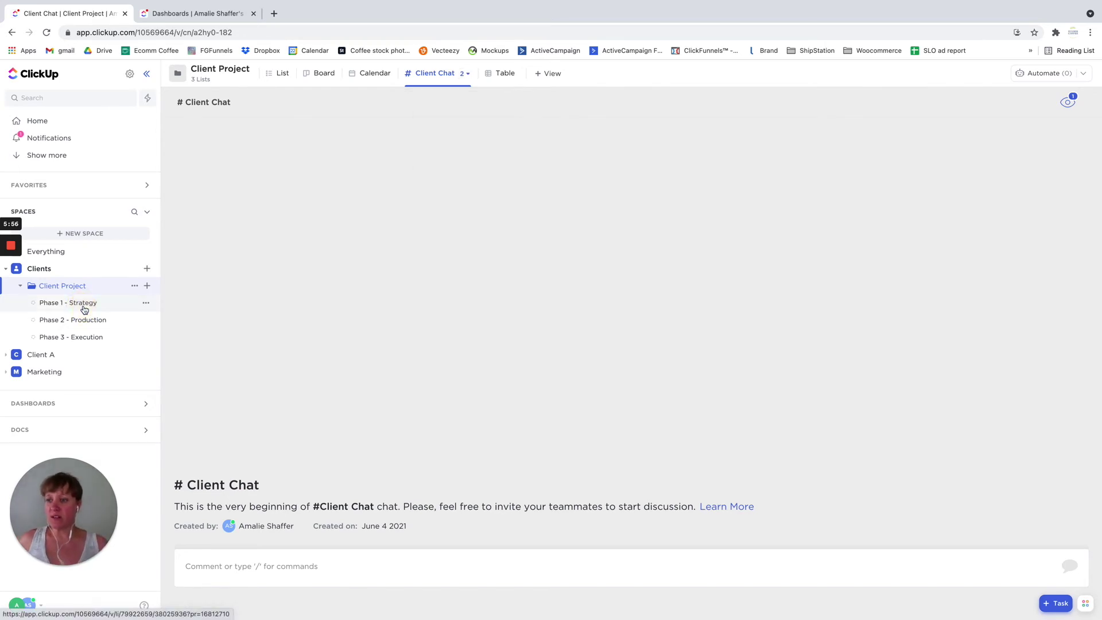
pyautogui.click(88, 306)
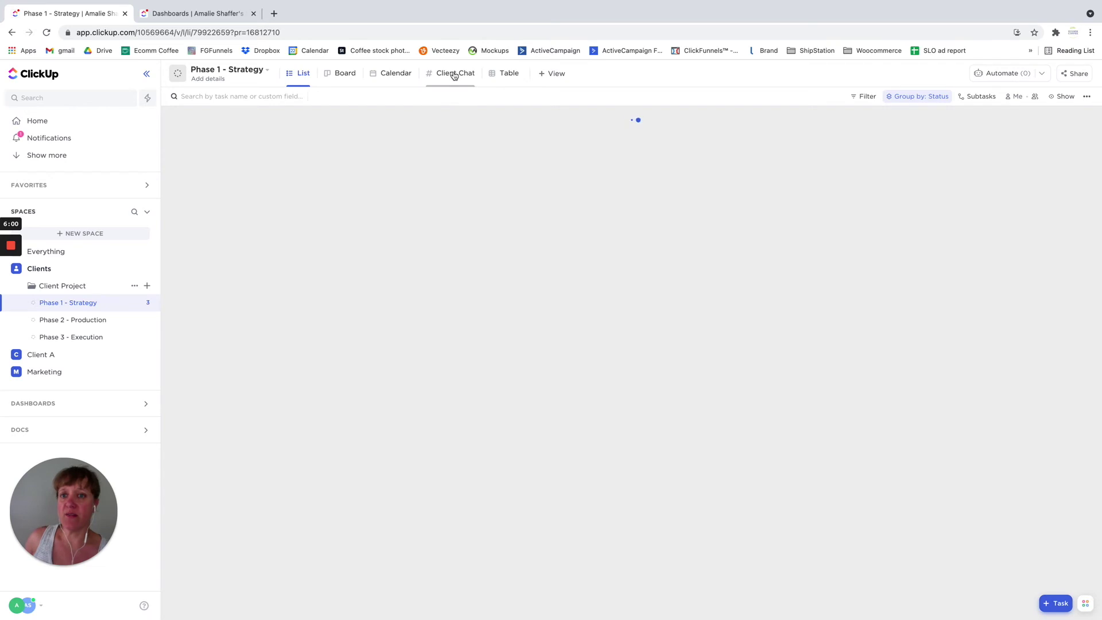
# Switch Phase 1 - Strategy to its Client Chat view and focus the comment box.
pyautogui.click(453, 74)
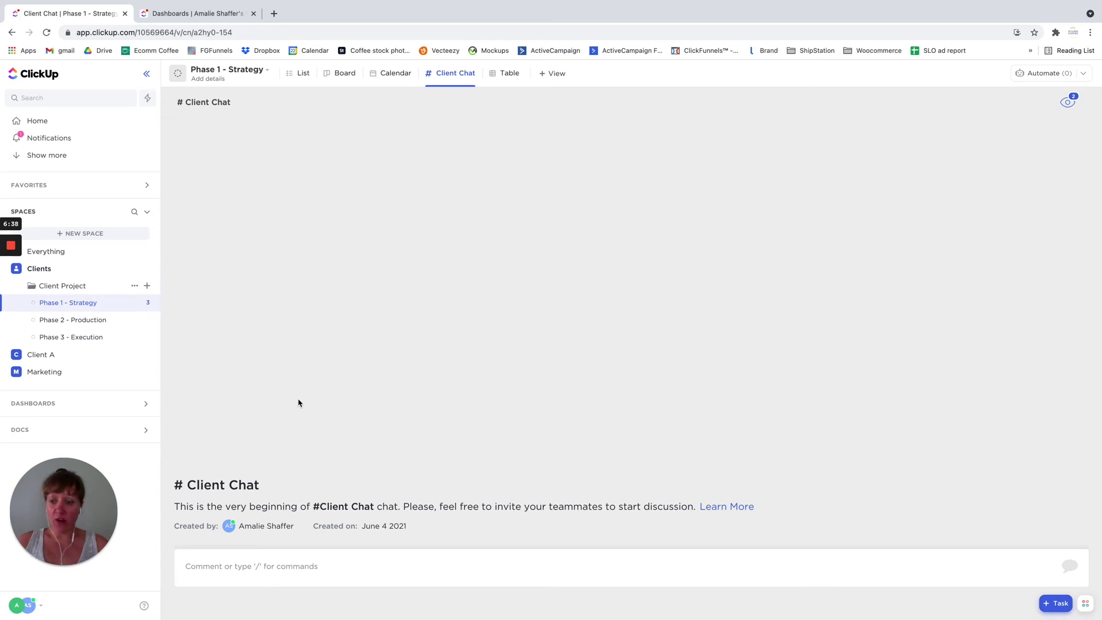
pyautogui.click(296, 567)
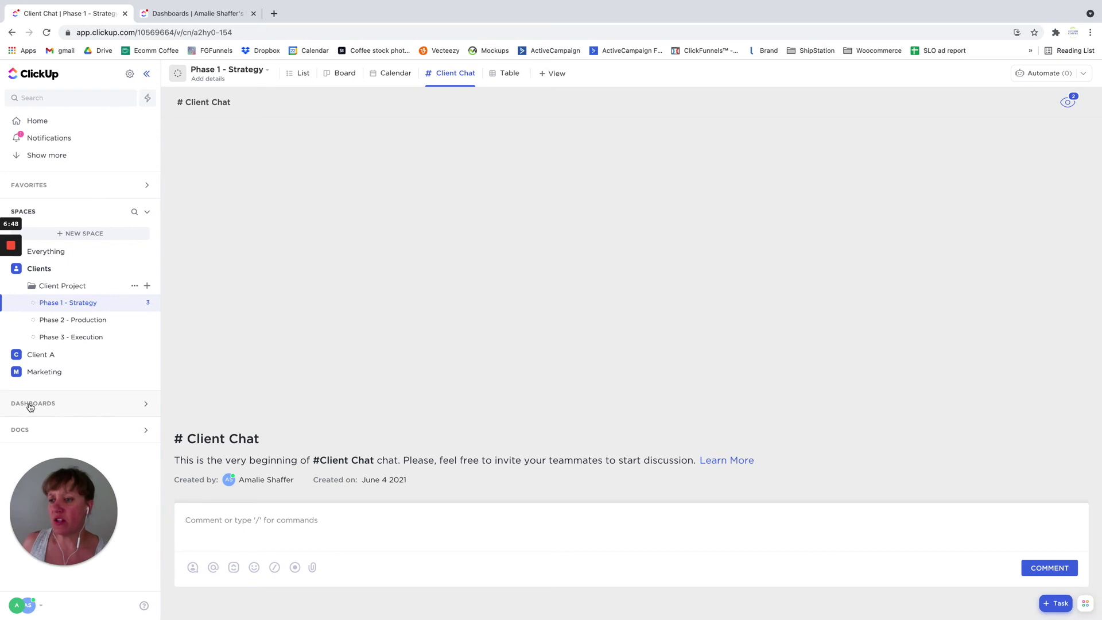
# On the dashboard, post a comment @-mentioning a teammate in the Client Chat widget.
pyautogui.click(195, 14)
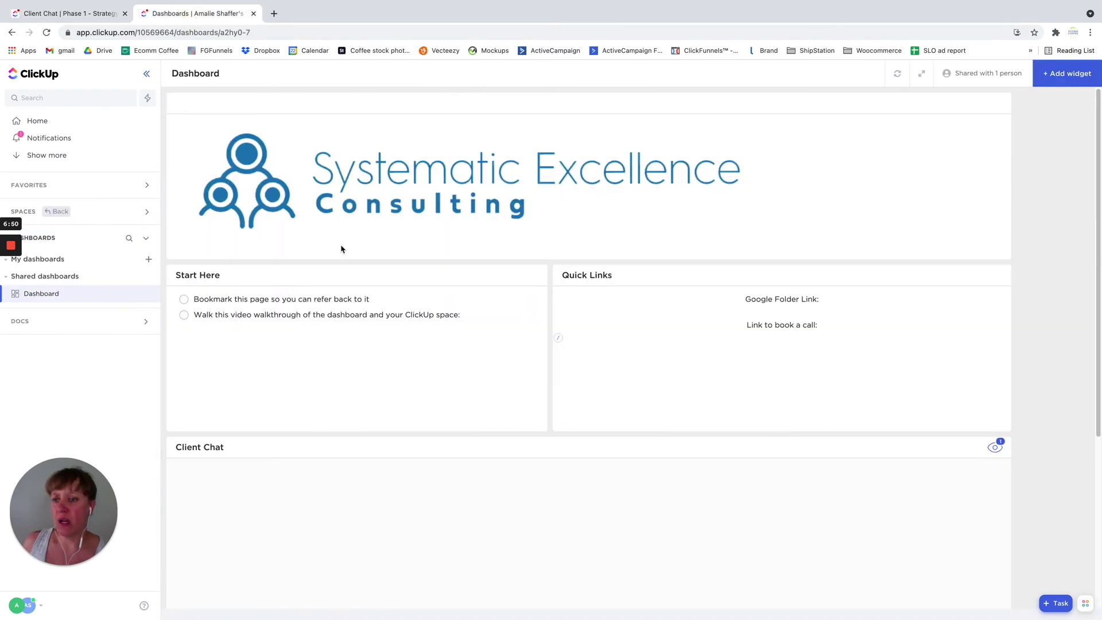
pyautogui.scroll(-5, 341, 248)
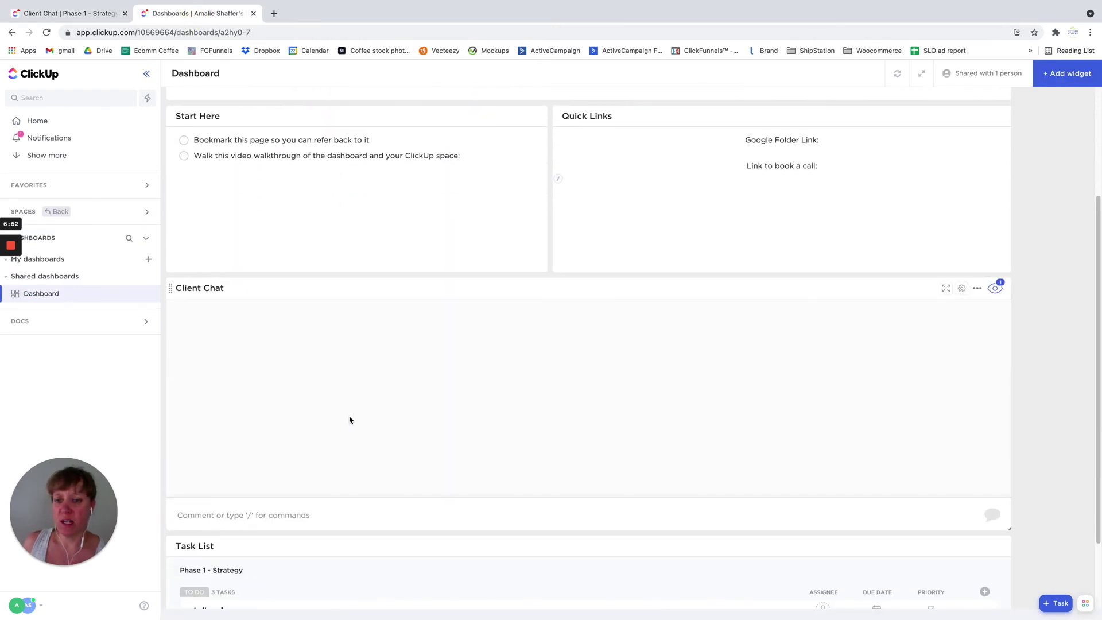
pyautogui.click(235, 515)
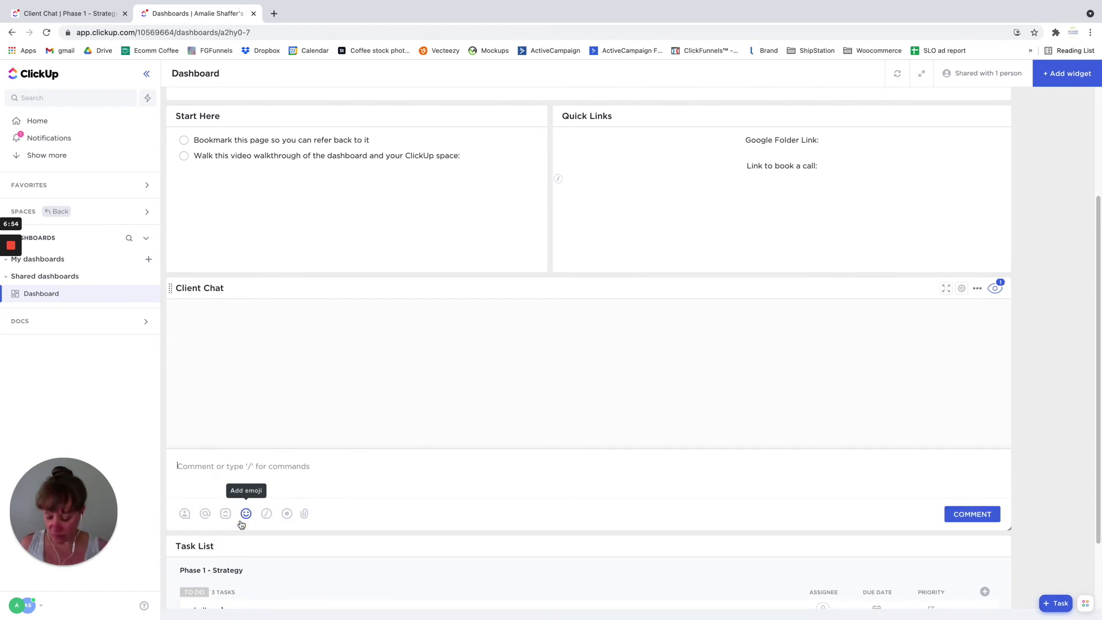
pyautogui.write('@')
pyautogui.press('Return')
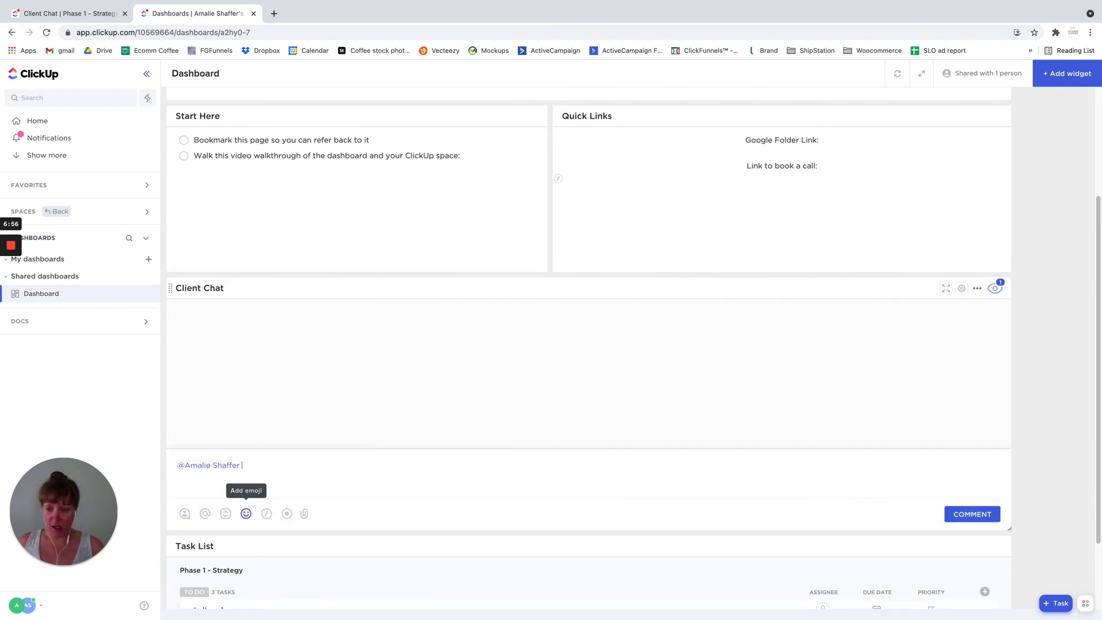
pyautogui.press('Return')
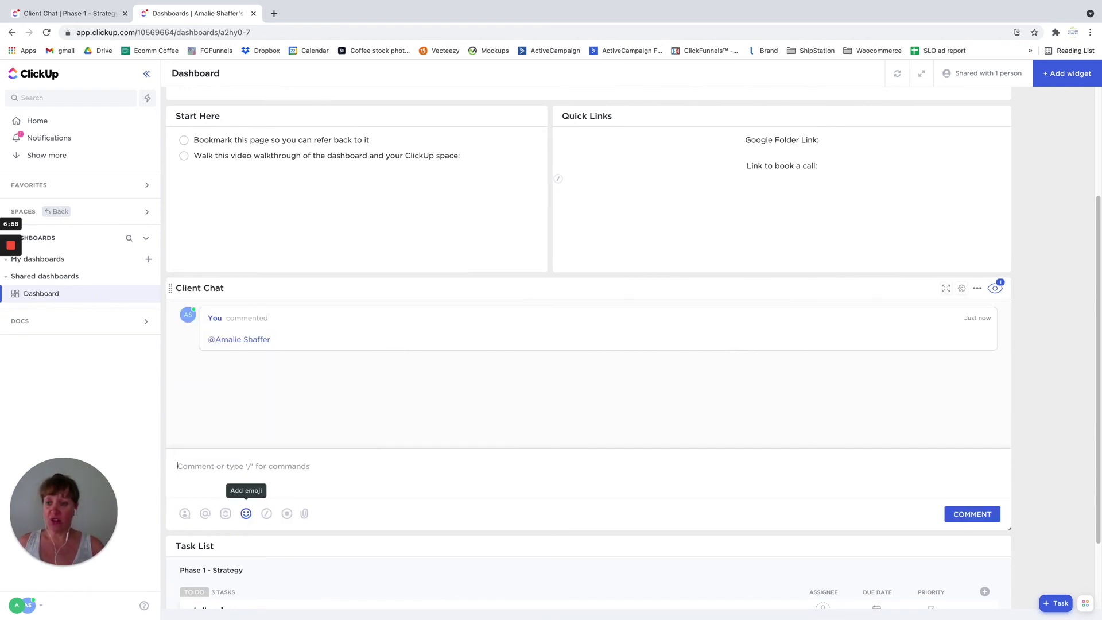